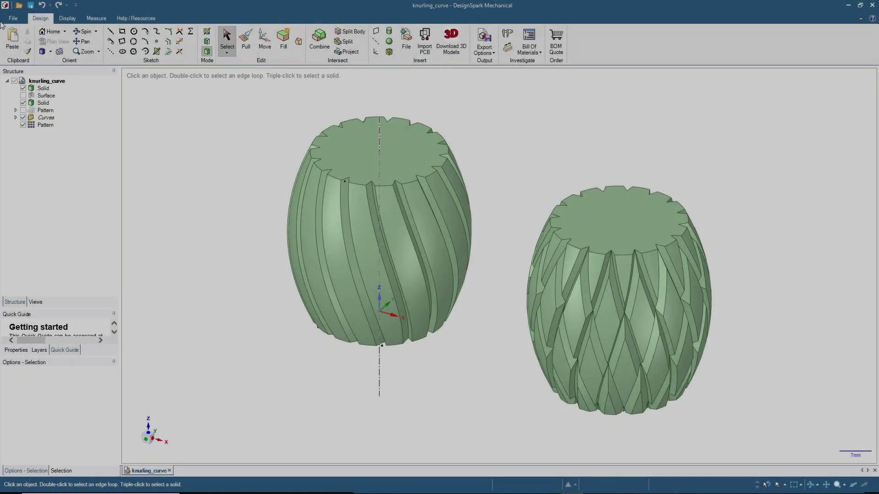
- Create a new empty design document
left_click(13, 18)
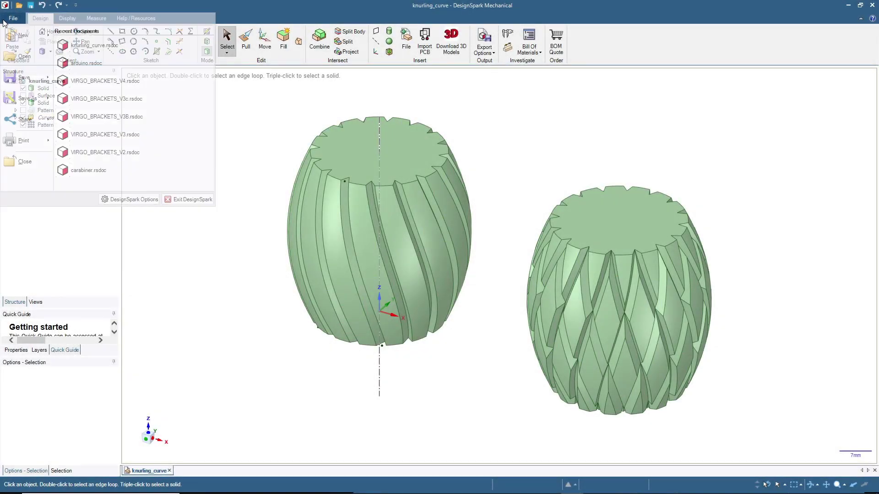
mouse_move(18, 35)
left_click(114, 50)
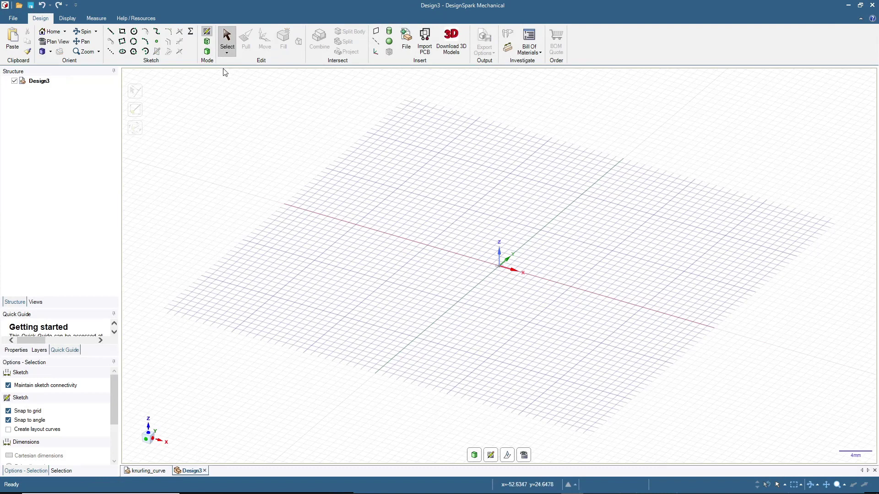
- Sketch a 30 mm diameter circle centred on the origin and turn it into a flat surface in 3D mode
left_click(133, 32)
left_click(500, 266)
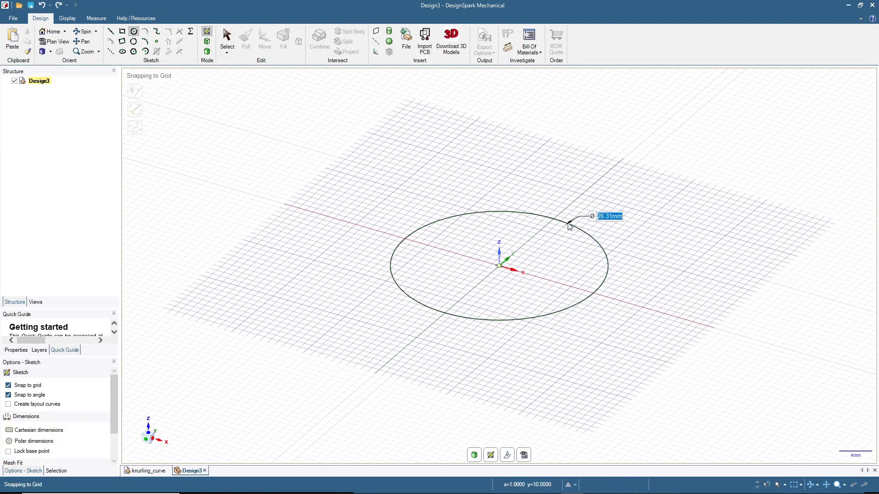
type("30")
key("Return")
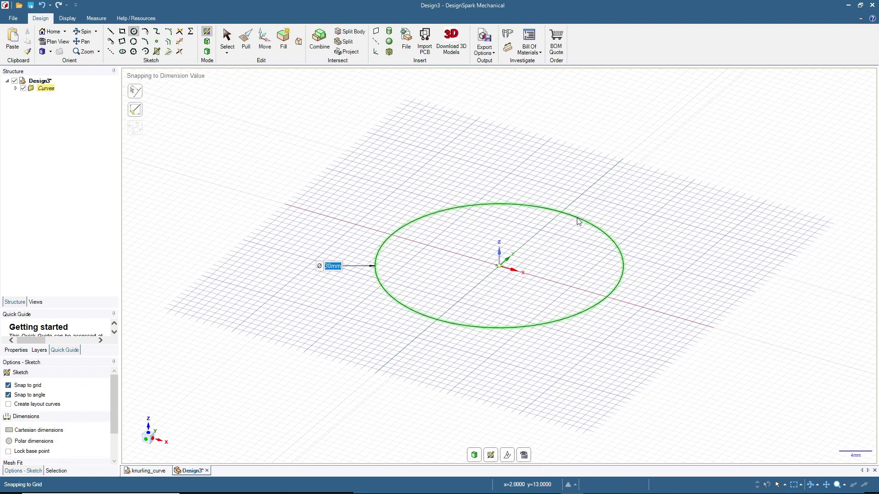
left_click(207, 51)
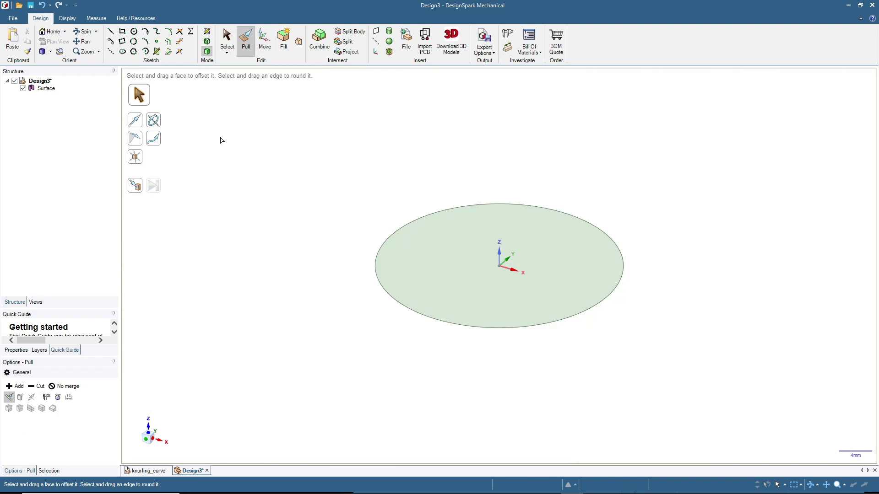
- Copy the circular surface in place and move the copy 20 mm up along the Z axis
left_click(226, 41)
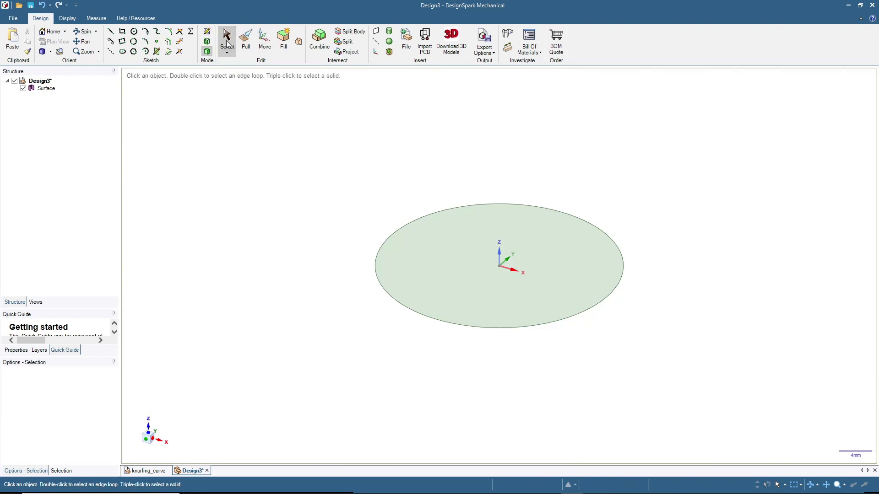
left_click(425, 250)
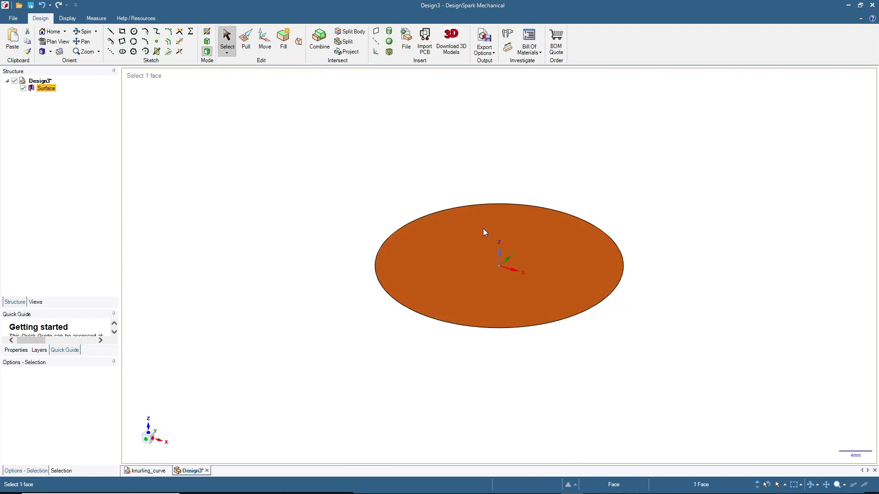
key("ctrl")
key("ctrl+v")
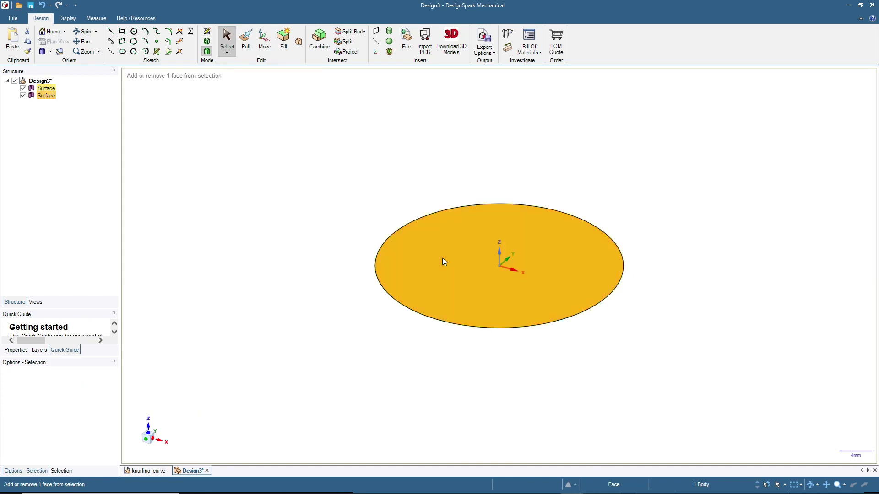
left_click(265, 41)
left_click_drag(499, 238, 502, 175)
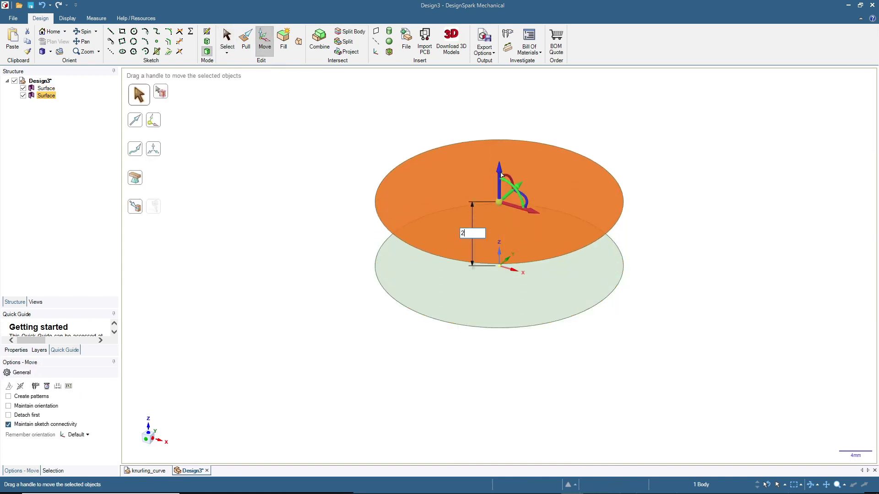
key("Return")
scroll(471, 180, "down", 2)
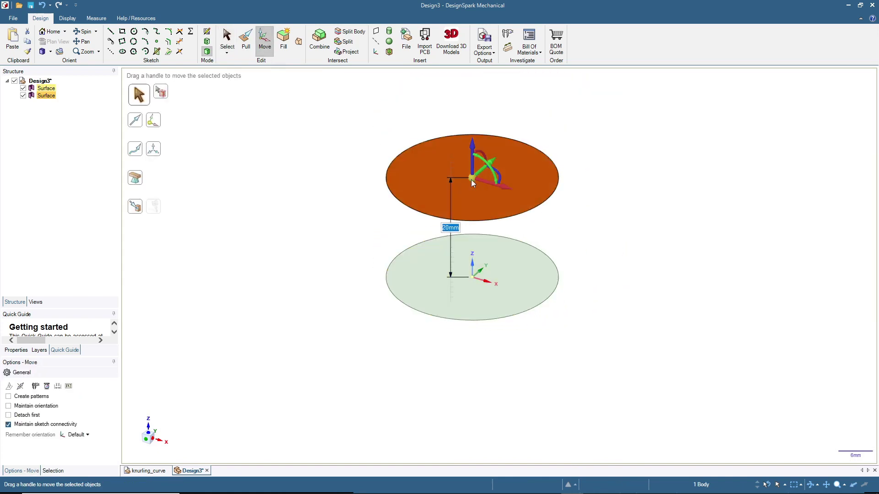
- Copy the raised disc and move the new copy a further 20 mm up along the Z axis
key("ctrl+c")
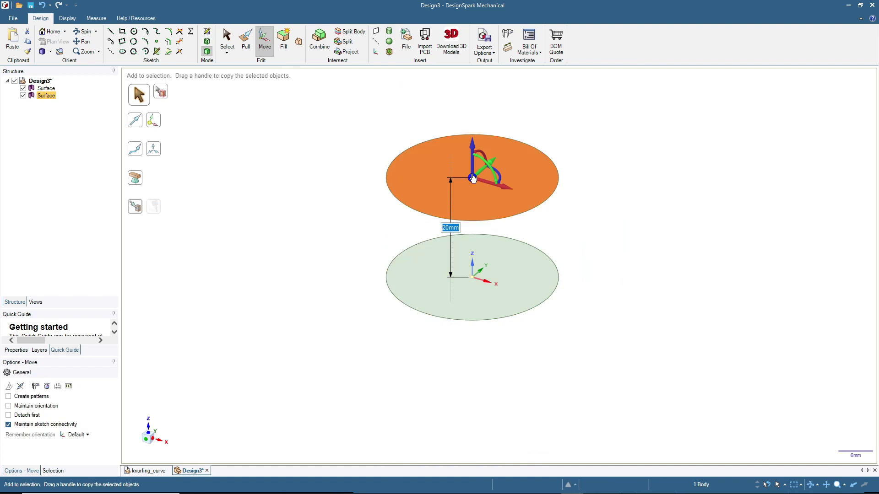
key("ctrl+v")
left_click_drag(468, 149, 474, 97)
type("20")
key("Return")
scroll(453, 184, "down", 2)
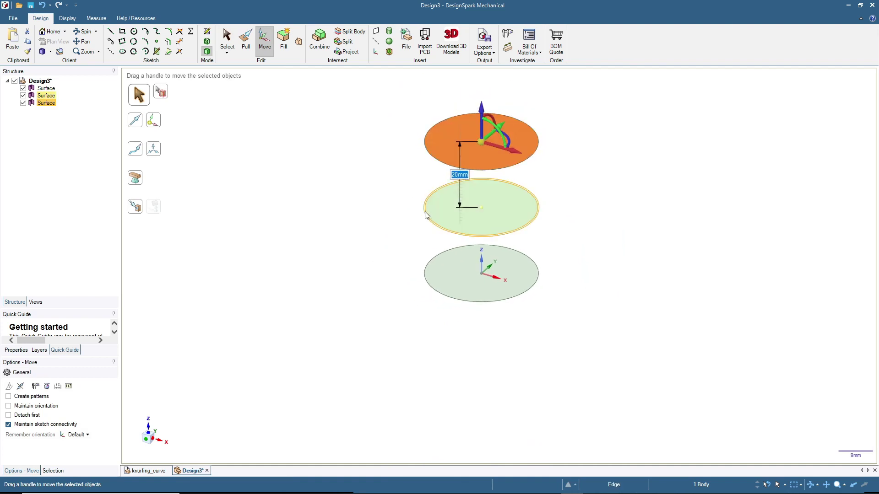
- Pull the middle disc's circular edge outward by 5 mm to enlarge the disc
left_click(426, 215)
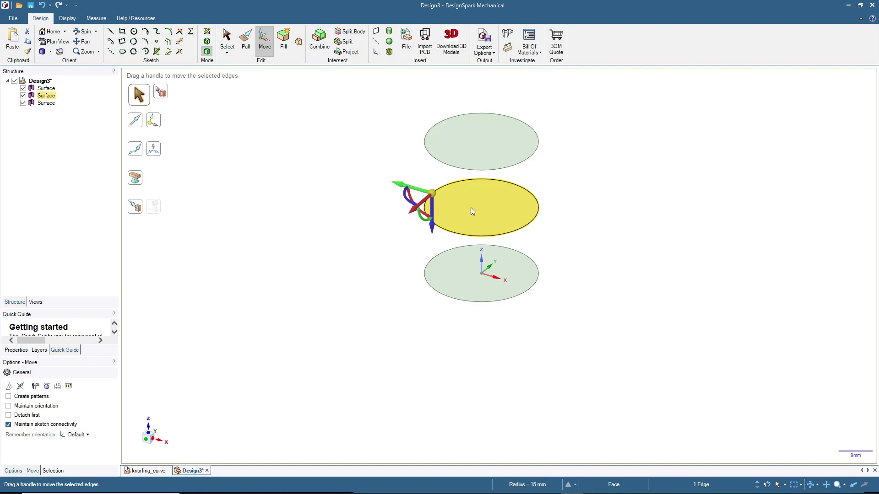
left_click(246, 41)
left_click_drag(399, 216, 390, 184)
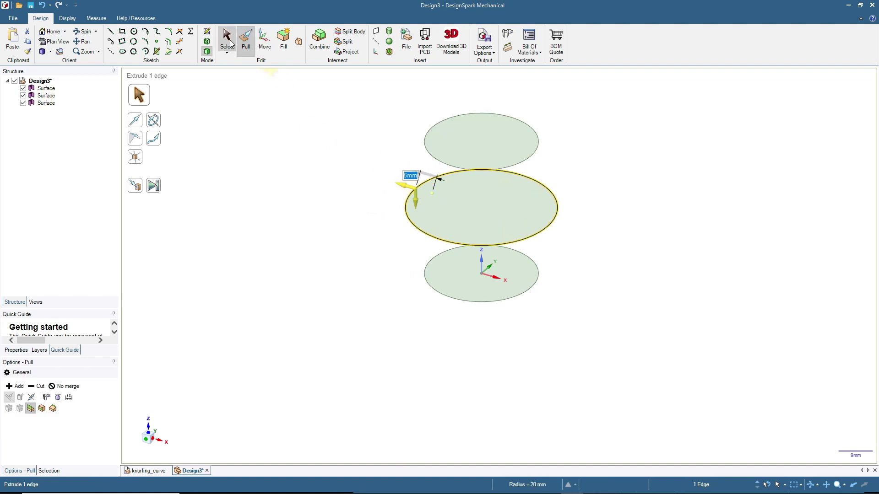
- Blend the bottom, middle and top disc faces into a single barrel-shaped solid
left_click(230, 44)
mouse_move(310, 289)
middle_mouse_down()
mouse_move(351, 296)
mouse_move(288, 290)
mouse_move(321, 314)
mouse_move(362, 284)
mouse_move(302, 255)
mouse_move(309, 300)
mouse_move(338, 306)
mouse_move(308, 286)
middle_mouse_up()
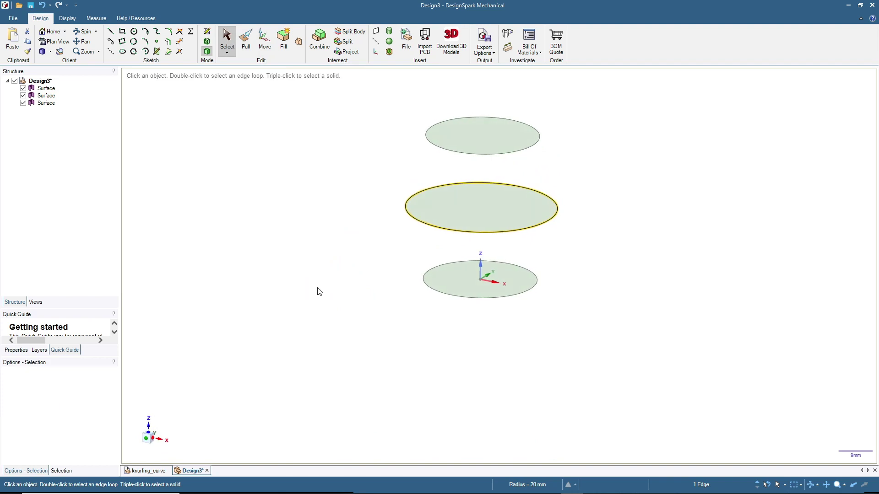
left_click(450, 282, "ctrl")
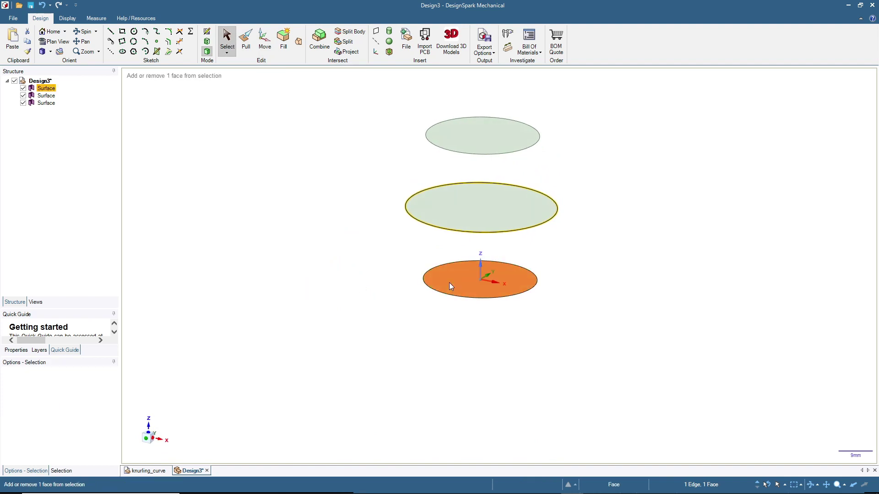
left_click(444, 219, "ctrl")
left_click(456, 136, "ctrl")
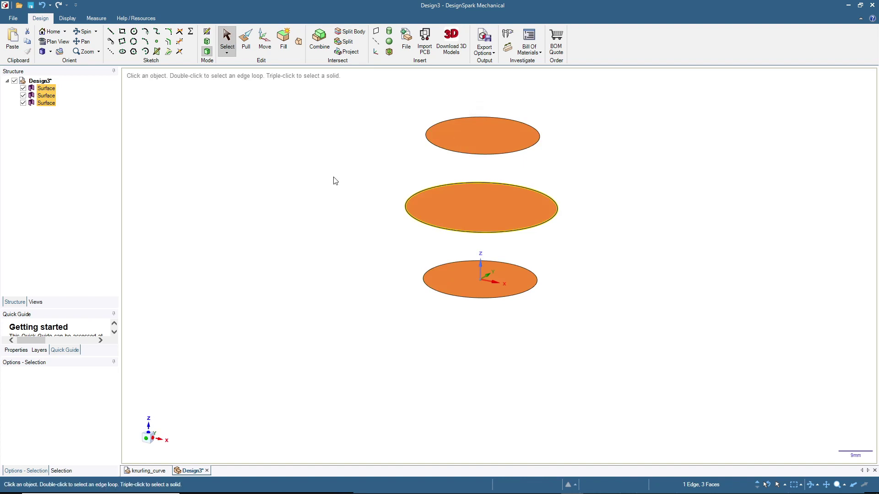
left_click(300, 42)
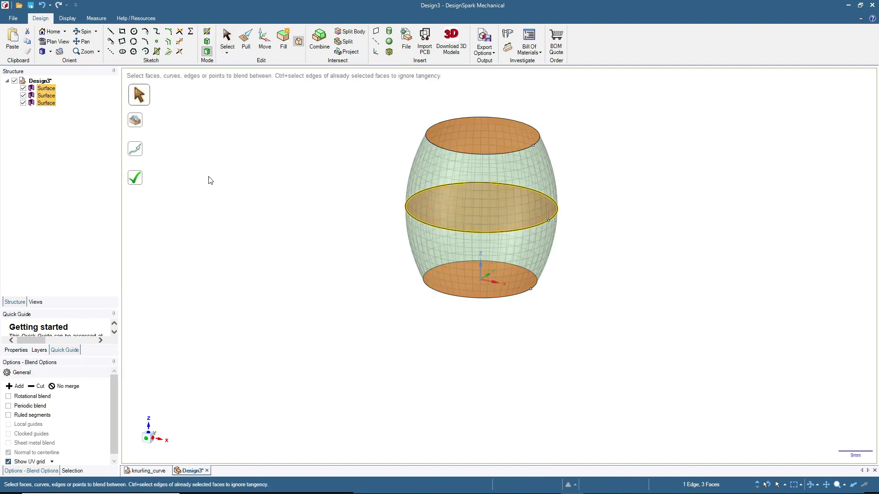
left_click(137, 181)
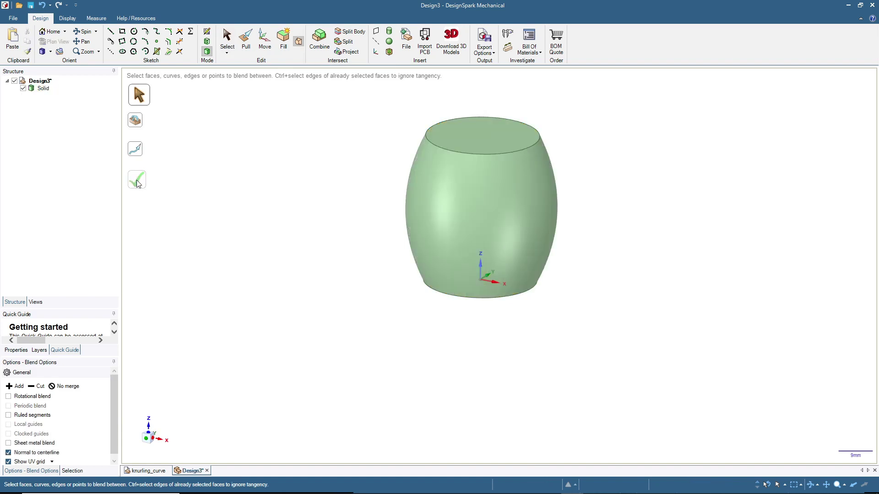
- Examine the barrel solid from the side, from above and from below, including both flat end faces
key("h")
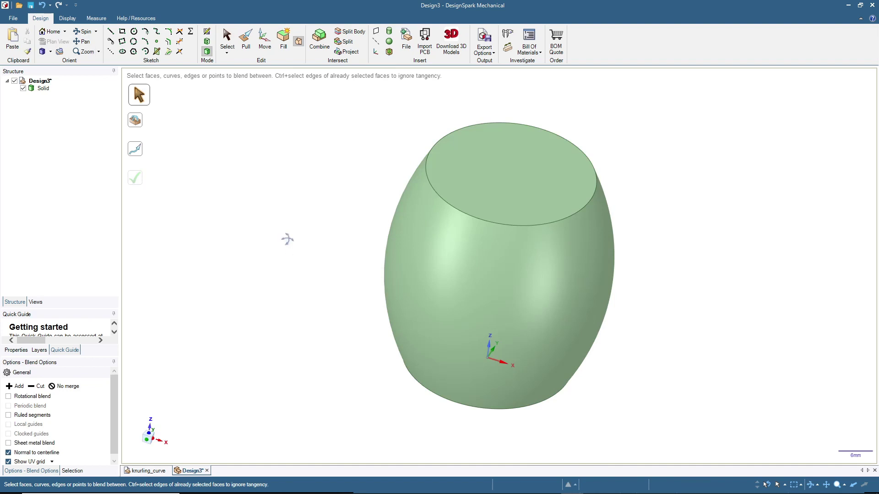
key("ctrl+f")
left_click(419, 178)
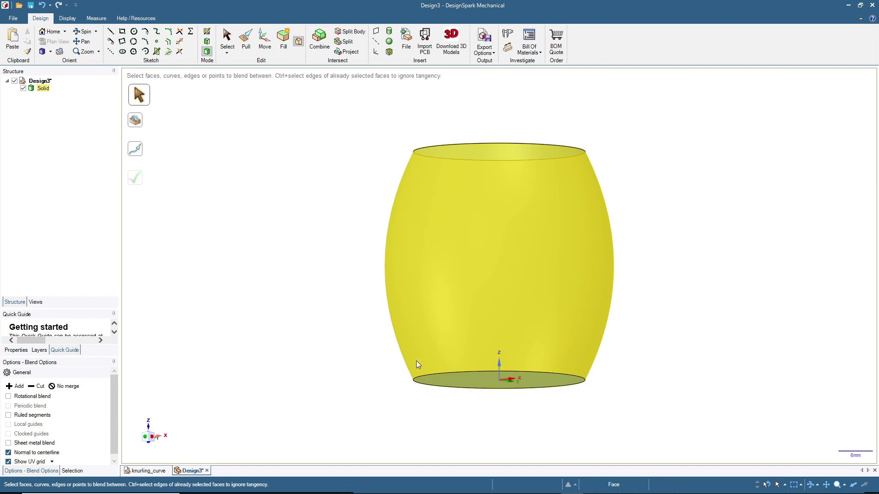
left_click(375, 178)
mouse_move(375, 179)
middle_mouse_down()
mouse_move(345, 225)
mouse_move(359, 260)
middle_mouse_up()
left_click(464, 240)
left_click(349, 251)
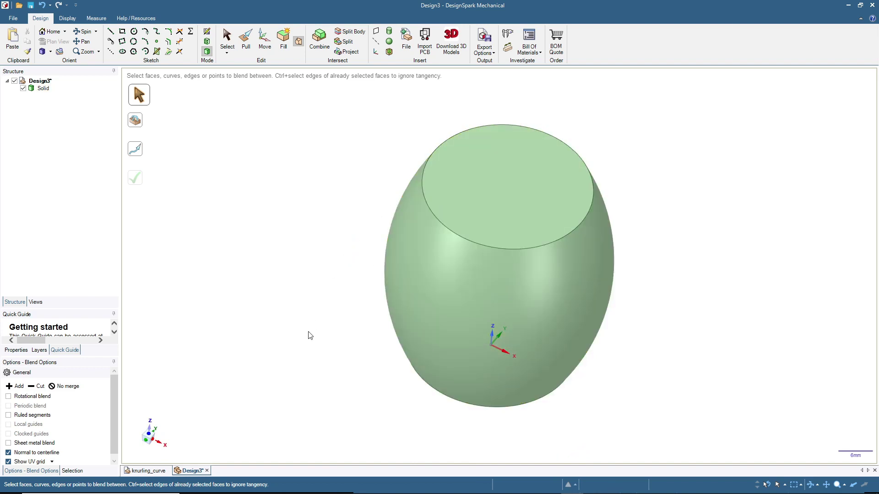
left_click(471, 226)
left_click(320, 325)
middle_click_drag(319, 325, 291, 234)
left_click(456, 323)
left_click(308, 196)
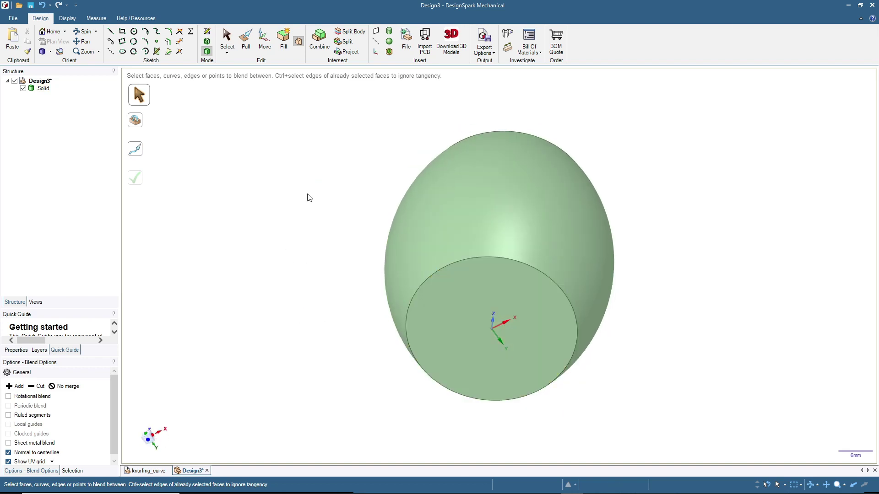
middle_click_drag(308, 196, 343, 337)
- Place a sketch point on the circular edge of the barrel's top face, where the grid's Y axis crosses it
left_click(488, 224)
left_click(486, 221)
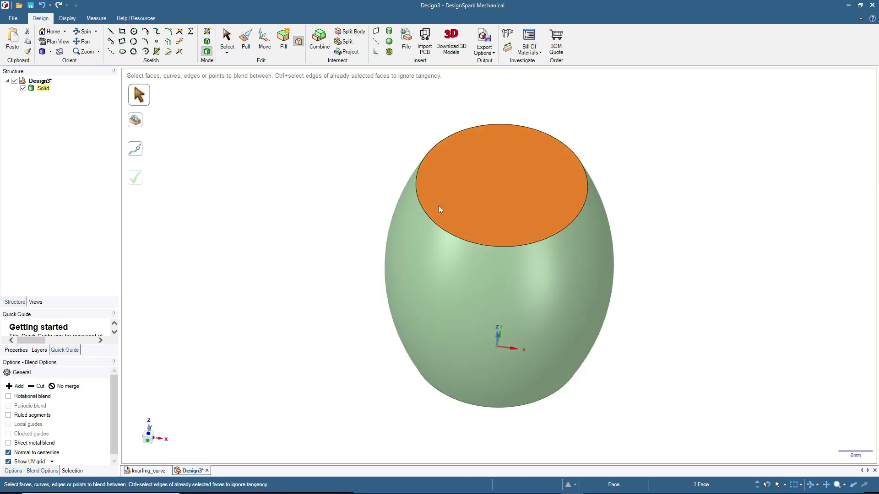
left_click(158, 43)
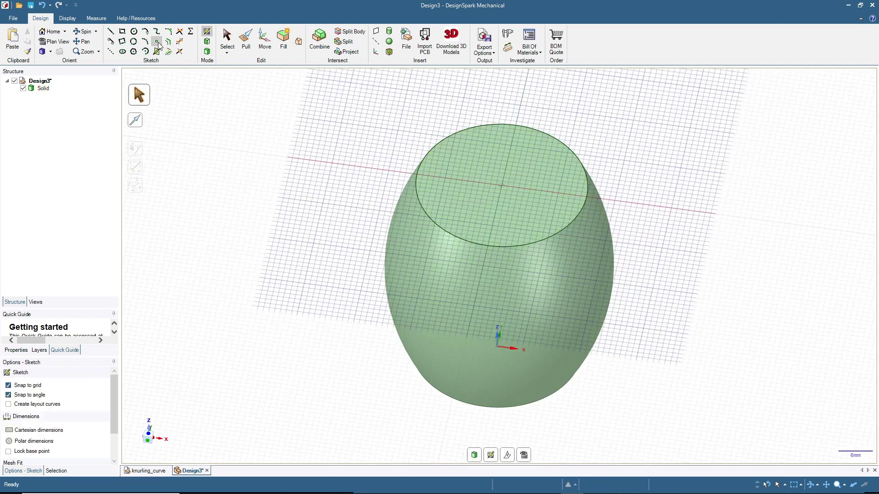
left_click(487, 245)
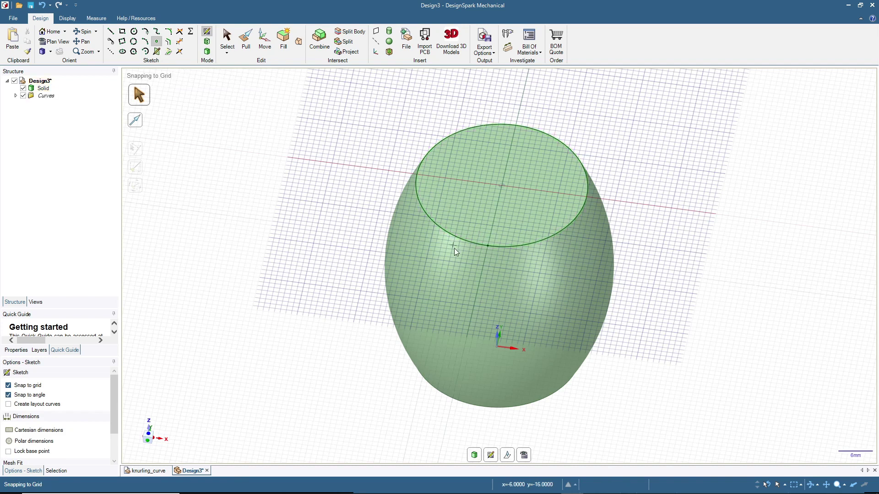
left_click(207, 51)
- Place a sketch point on the circular edge of the barrel's bottom face at about x -8, y -12.69
middle_click_drag(334, 339, 331, 191)
left_click(227, 38)
left_click(393, 257)
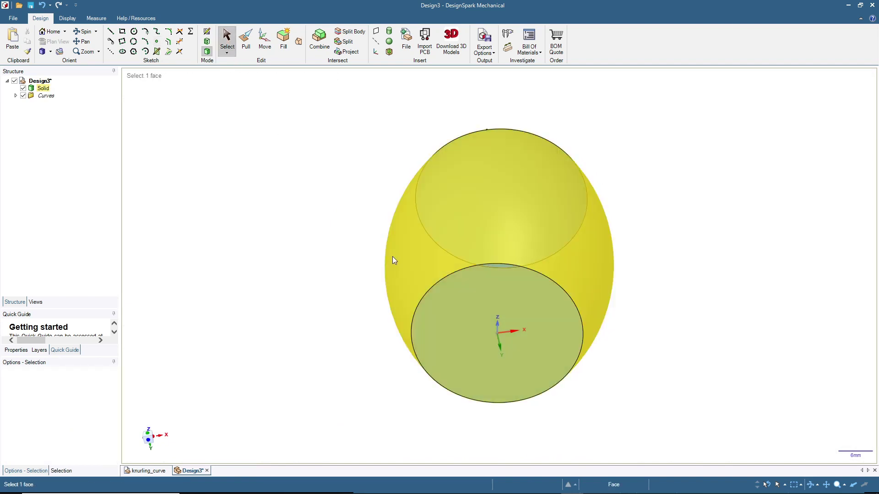
left_click(462, 308)
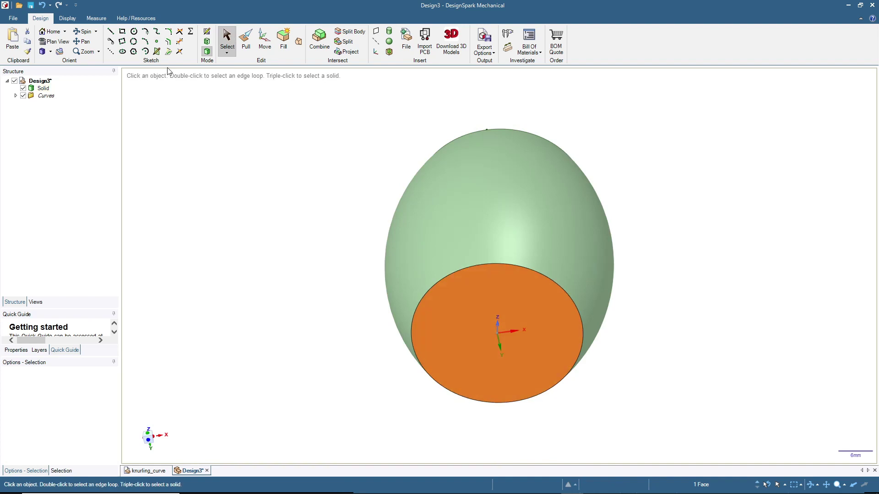
left_click(157, 42)
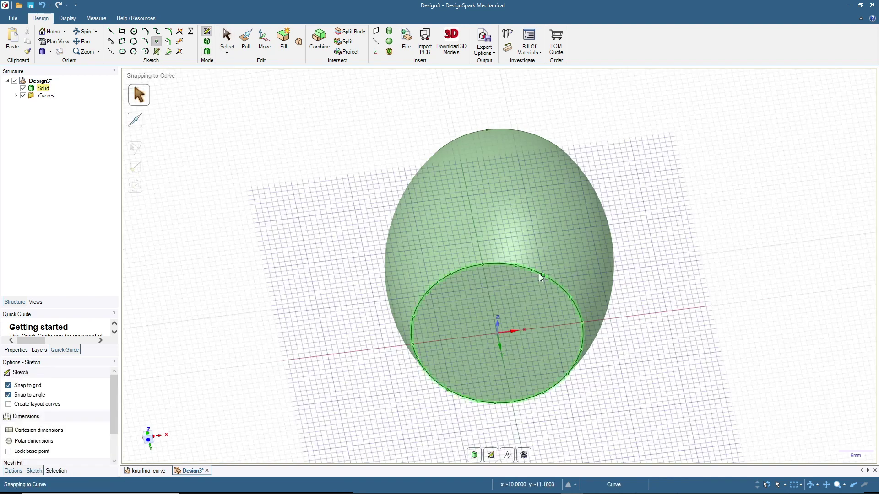
scroll(535, 270, "up", 4)
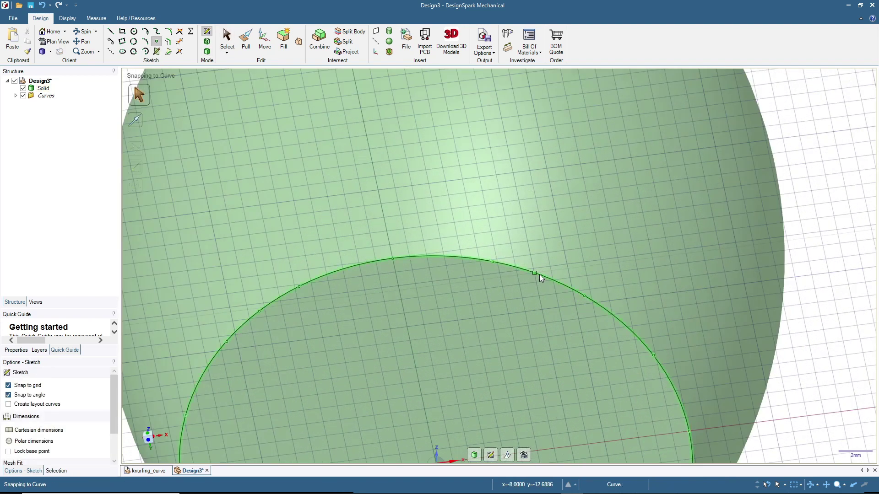
left_click(534, 272)
scroll(481, 293, "down", 5)
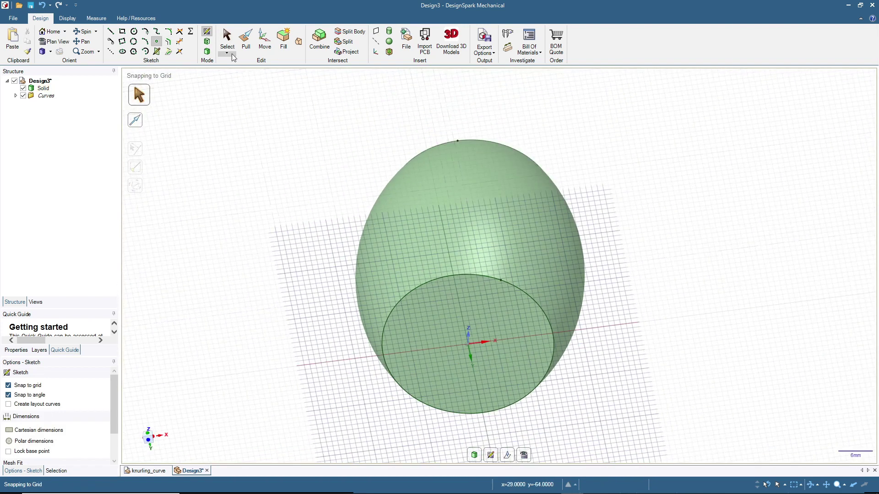
left_click(207, 56)
- Split the barrel's curved side face between the sketch point on the top edge and the point on the bottom edge
middle_click_drag(332, 192, 323, 246)
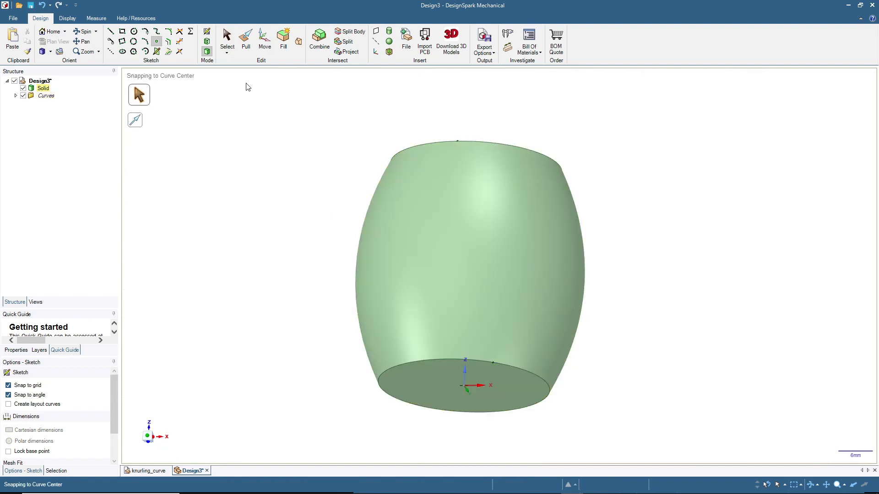
left_click(228, 41)
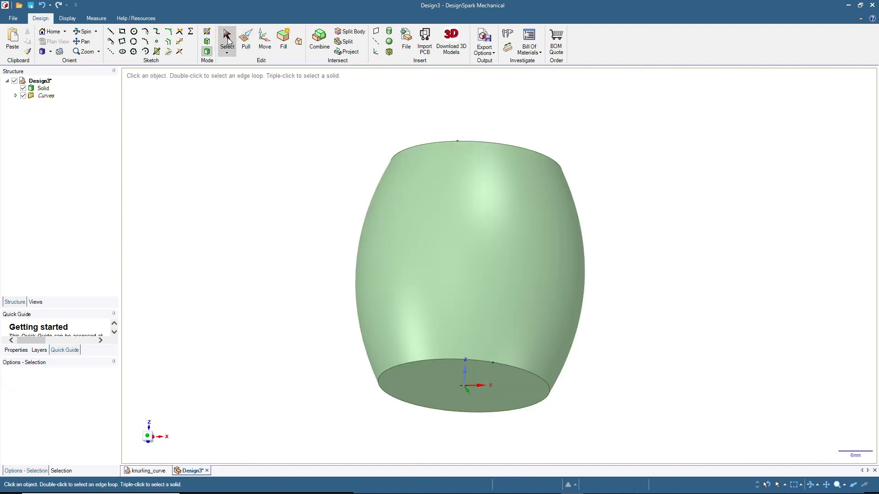
left_click(455, 232)
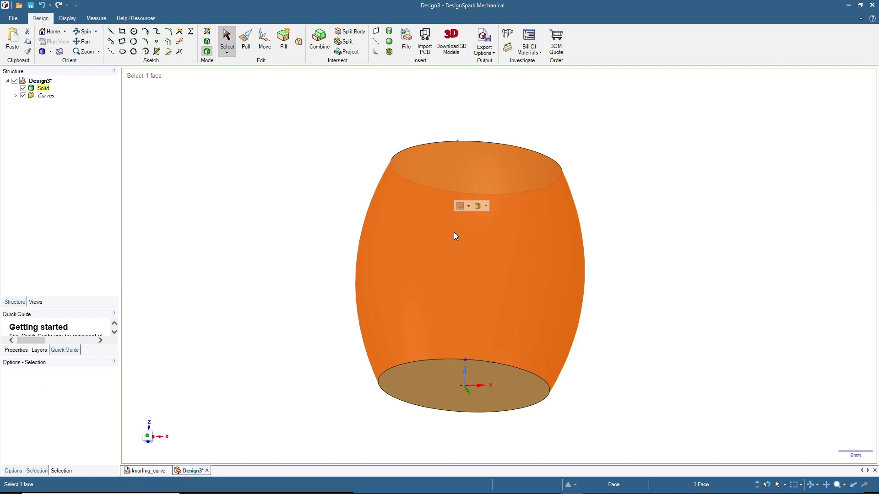
mouse_move(250, 266)
middle_mouse_down()
mouse_move(414, 311)
mouse_move(328, 275)
mouse_move(230, 275)
mouse_move(229, 289)
middle_mouse_up()
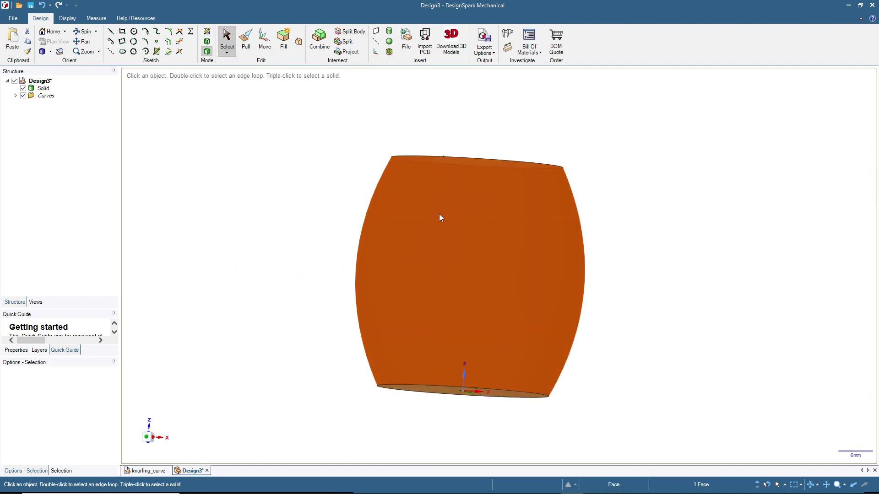
middle_click_drag(255, 230, 246, 233)
left_click(340, 42)
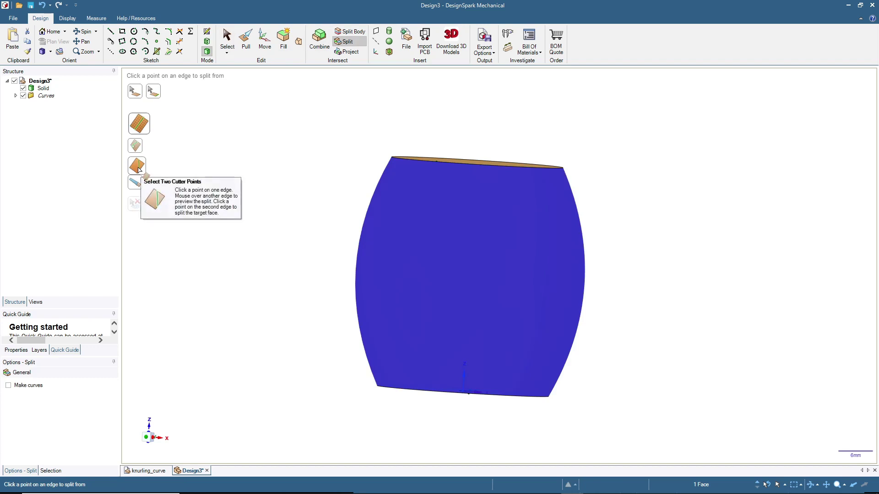
left_click(139, 169)
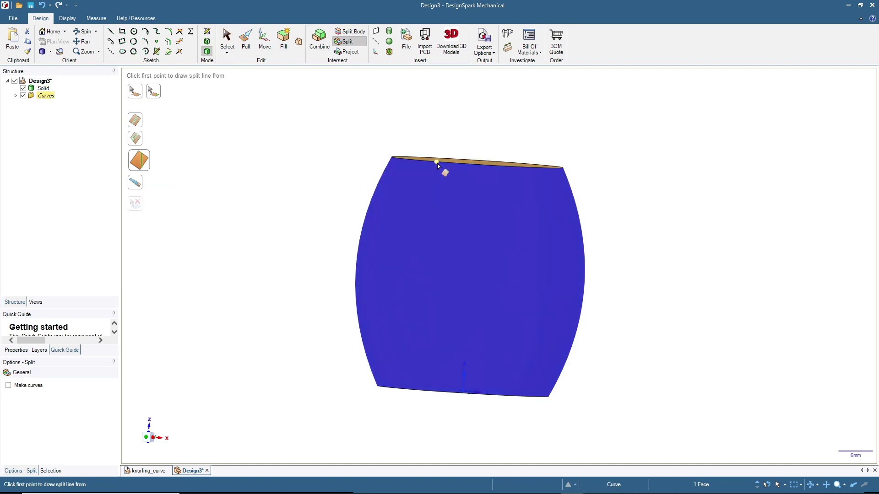
left_click(437, 164)
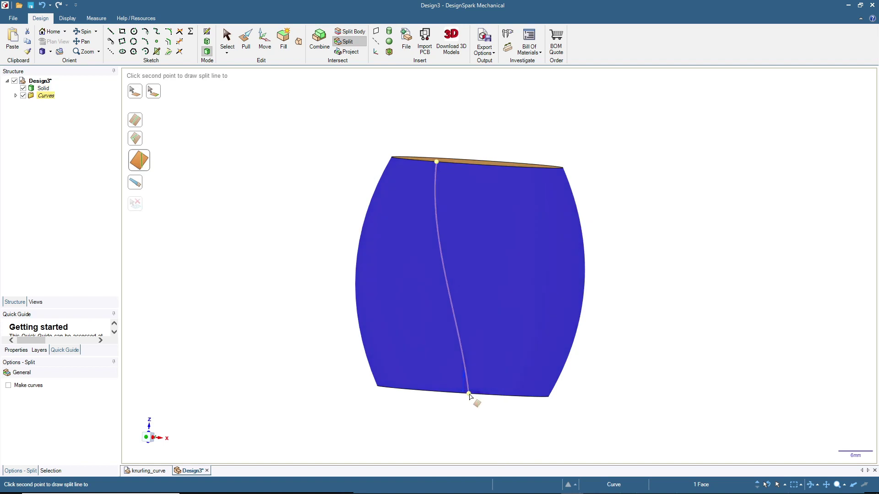
left_click(470, 395)
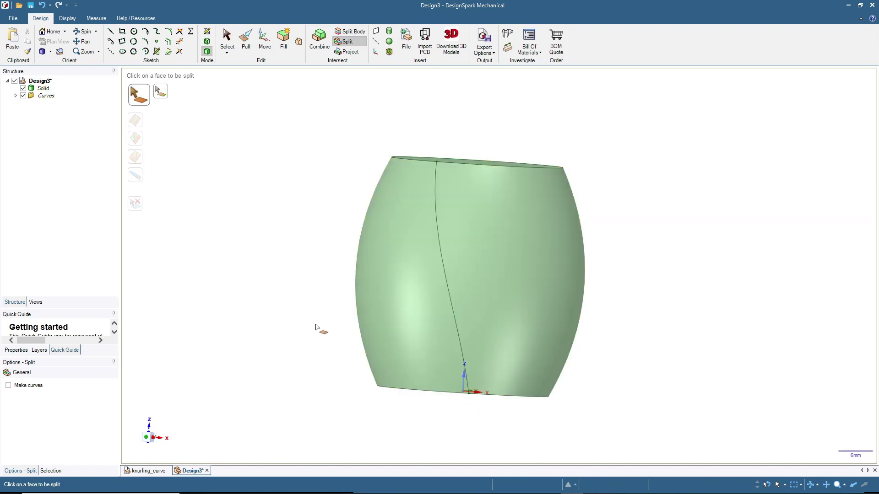
left_click(227, 38)
- Start a sketch on the barrel's top face and draw the triangle's first side from x 0, y -13 to x -2, y -18
mouse_move(260, 237)
middle_mouse_down()
mouse_move(275, 245)
mouse_move(300, 302)
mouse_move(182, 298)
mouse_move(220, 188)
mouse_move(269, 142)
mouse_move(304, 228)
mouse_move(264, 298)
middle_mouse_up()
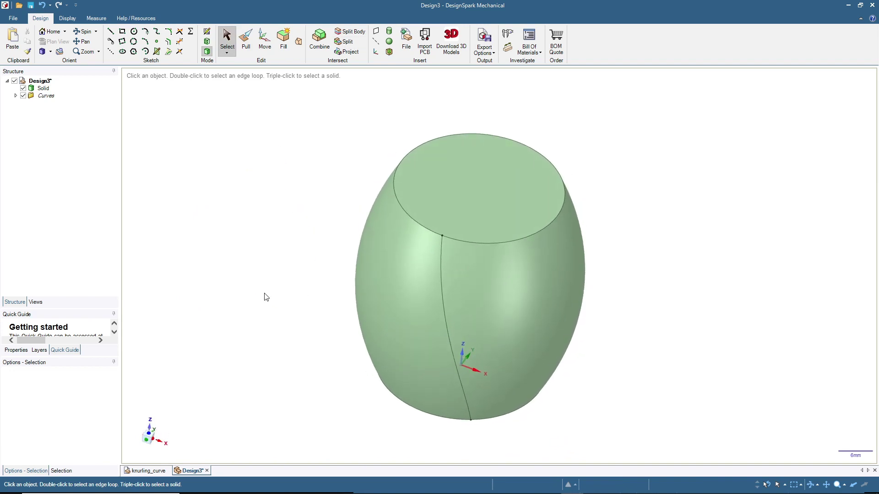
left_click(458, 206)
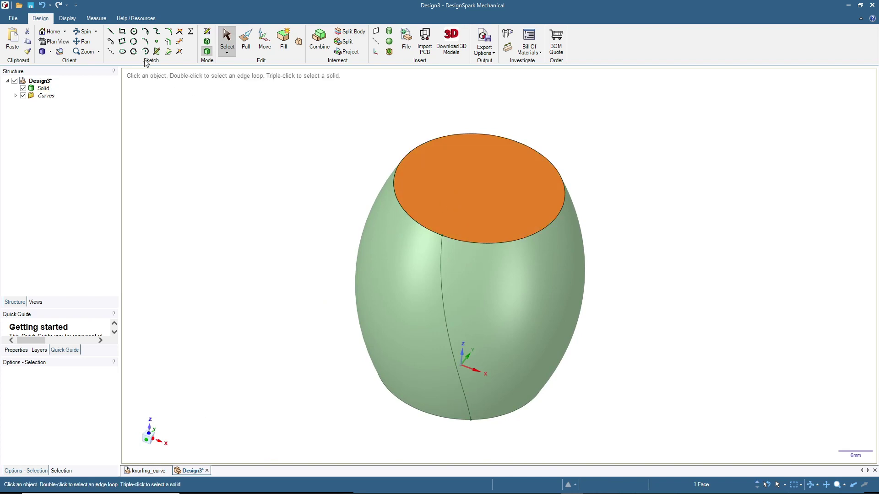
left_click(207, 32)
left_click(149, 425)
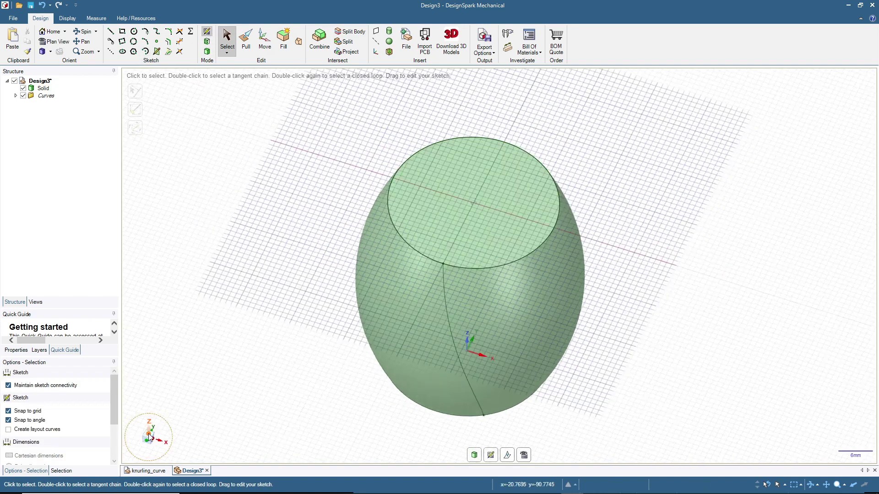
scroll(482, 416, "up", 5)
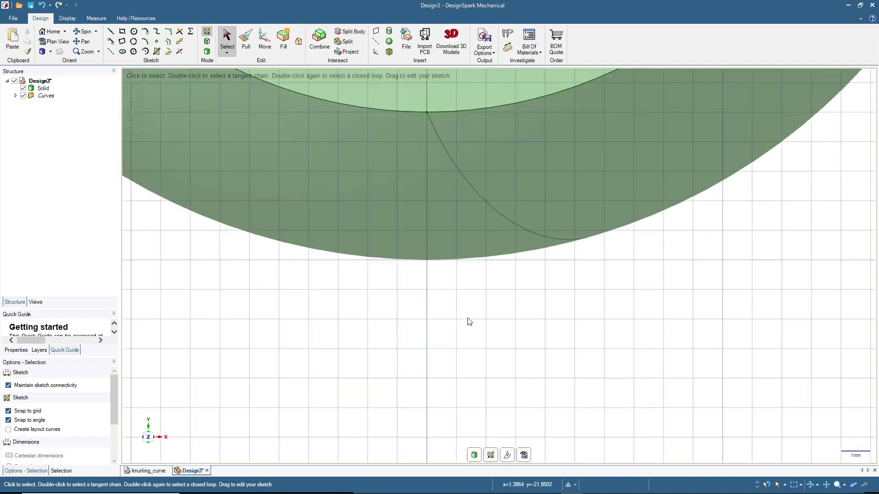
scroll(468, 320, "down", 4)
scroll(443, 234, "up", 3)
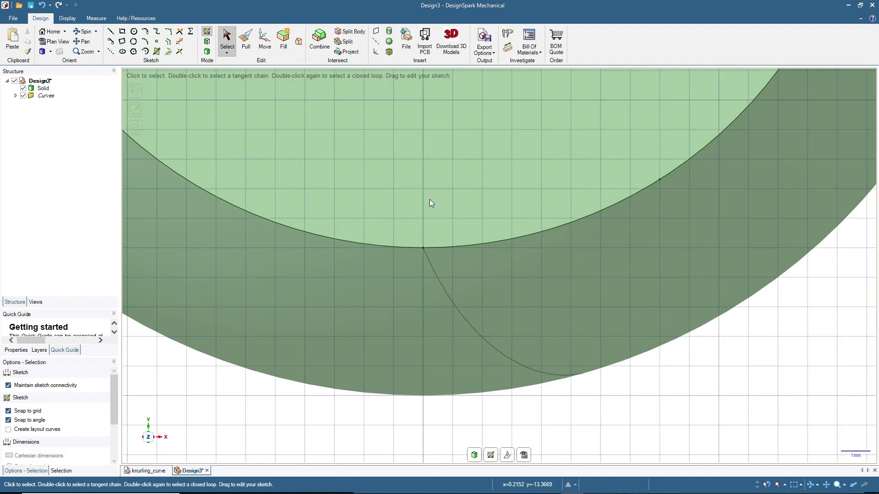
left_click(110, 31)
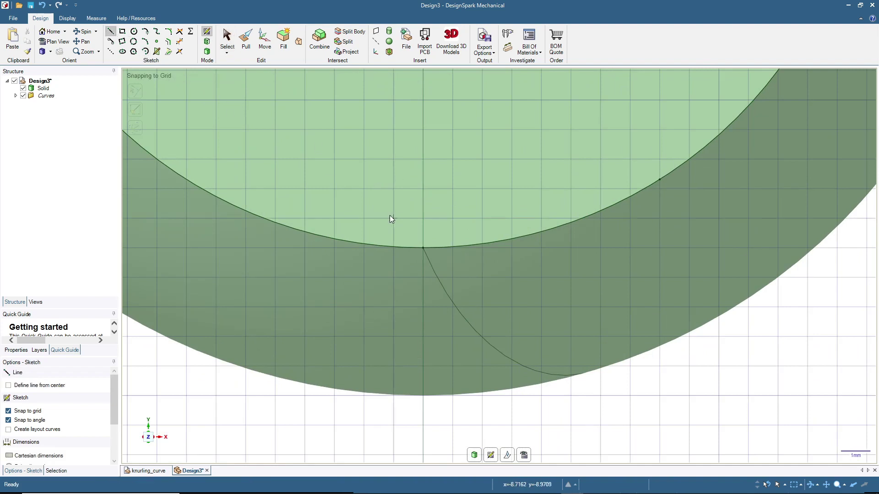
left_click(422, 189)
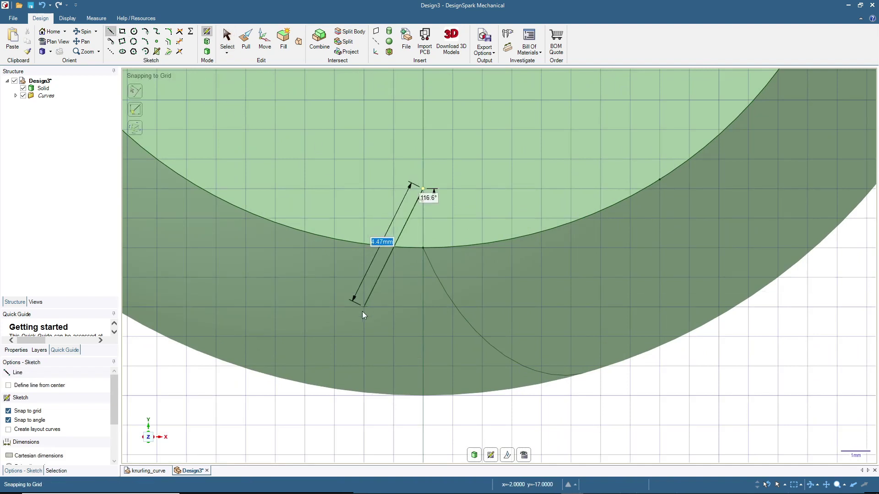
left_click(364, 337)
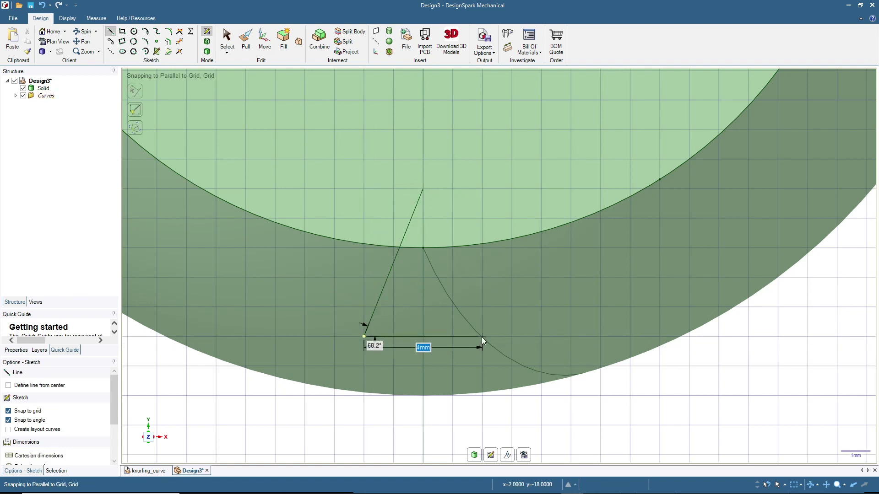
scroll(482, 336, "up", 3)
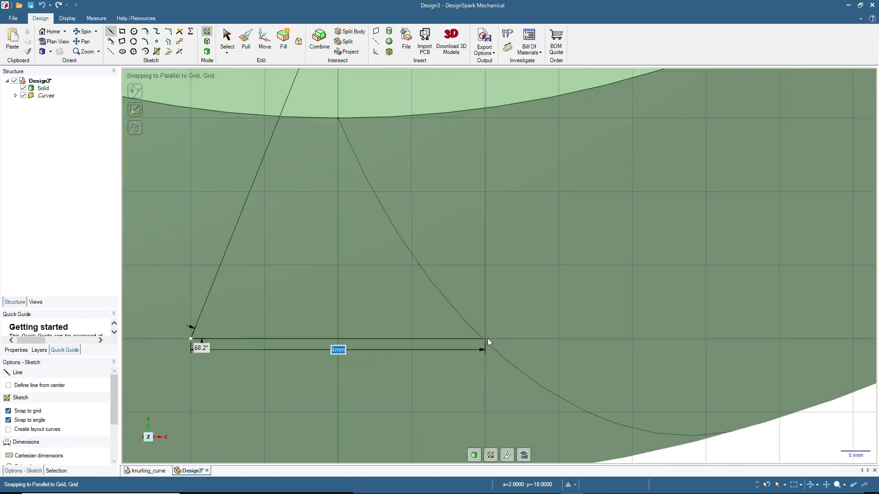
key("Escape")
scroll(447, 213, "down", 2)
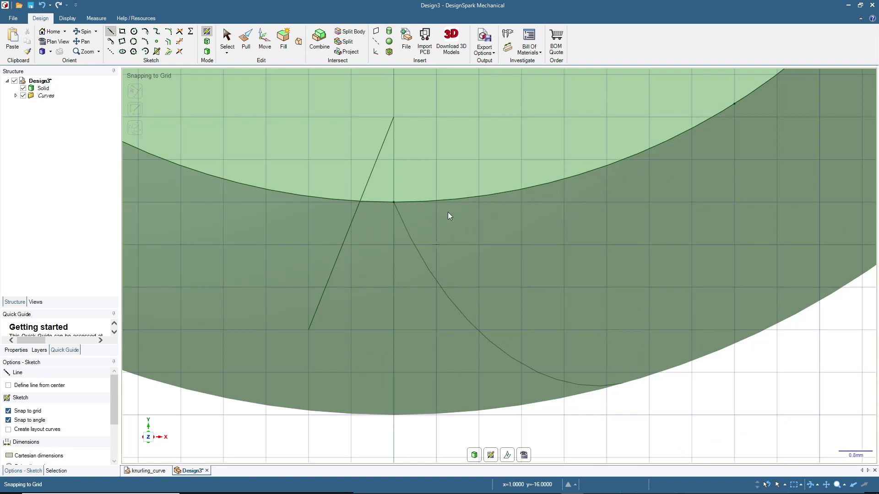
- Complete the triangle with a 5.39 mm side from its apex to x 2, y -18 and a 4 mm base
left_click(394, 118)
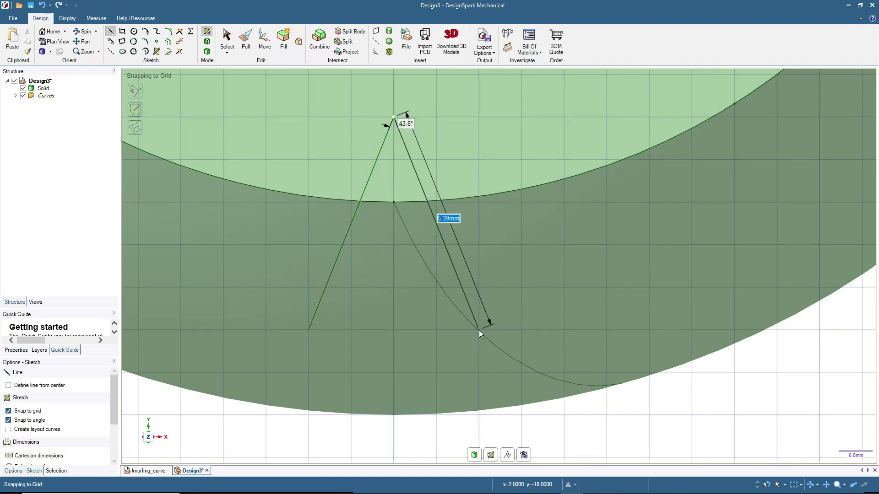
left_click(479, 330)
middle_click_drag(303, 321, 282, 276)
key("v")
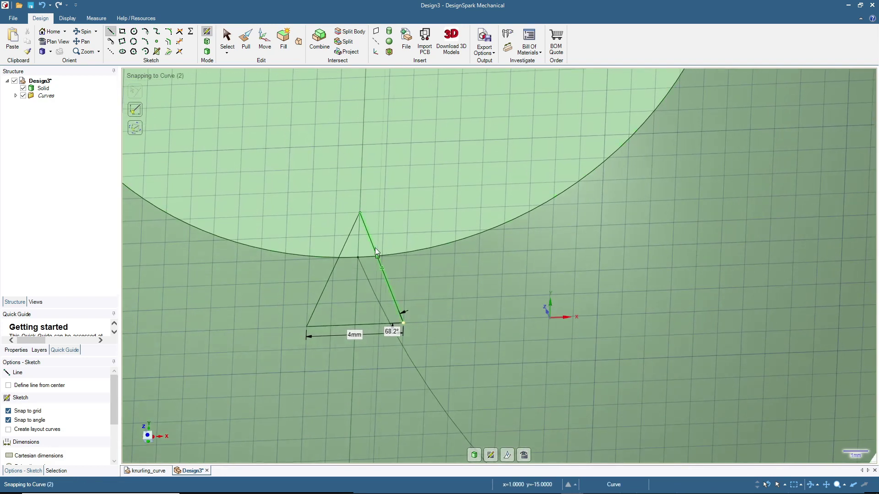
scroll(353, 314, "down", 2)
mouse_move(423, 323)
middle_mouse_down()
mouse_move(428, 301)
mouse_move(421, 317)
middle_mouse_up()
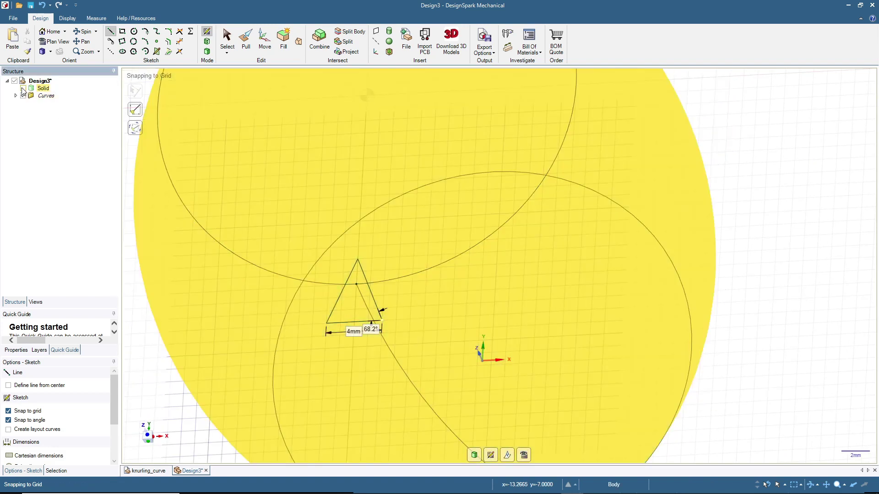
- Hide the barrel solid, convert the triangle sketch into a surface in 3D mode, and show the solid again
left_click(23, 88)
left_click(207, 52)
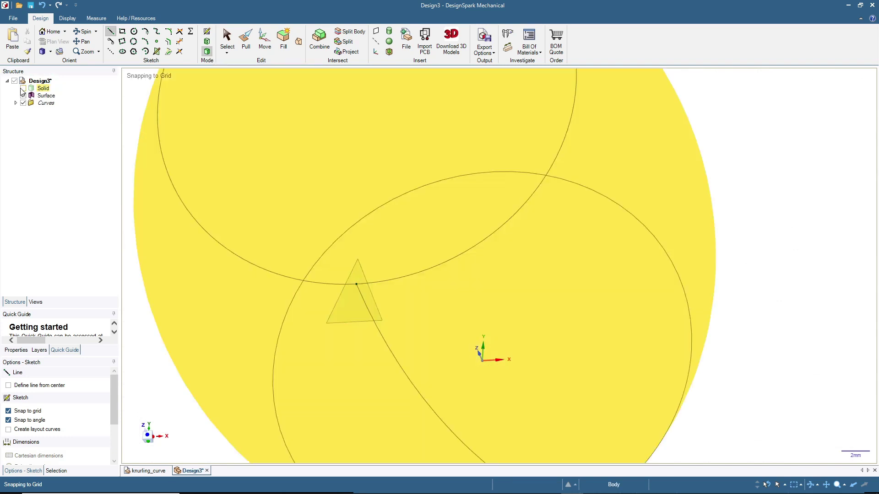
left_click(23, 88)
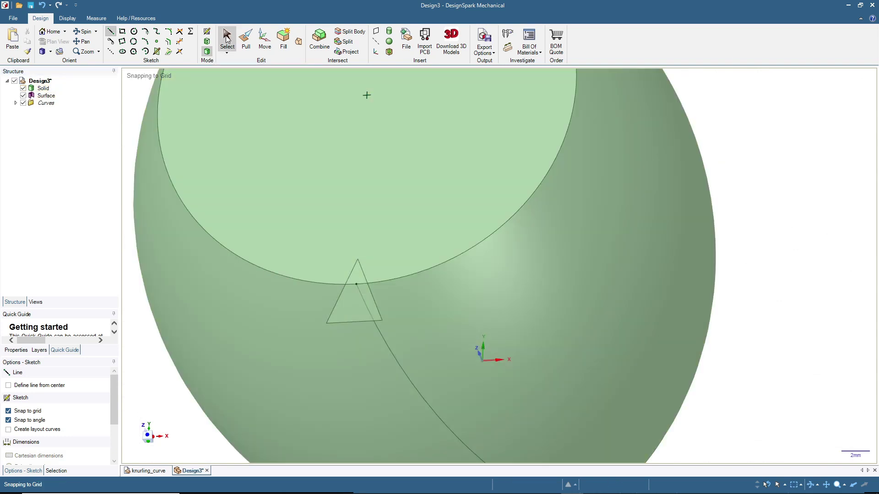
- Sweep the triangular surface along the full split curve with Pull's Cut option, cutting a groove into the barrel
left_click(227, 42)
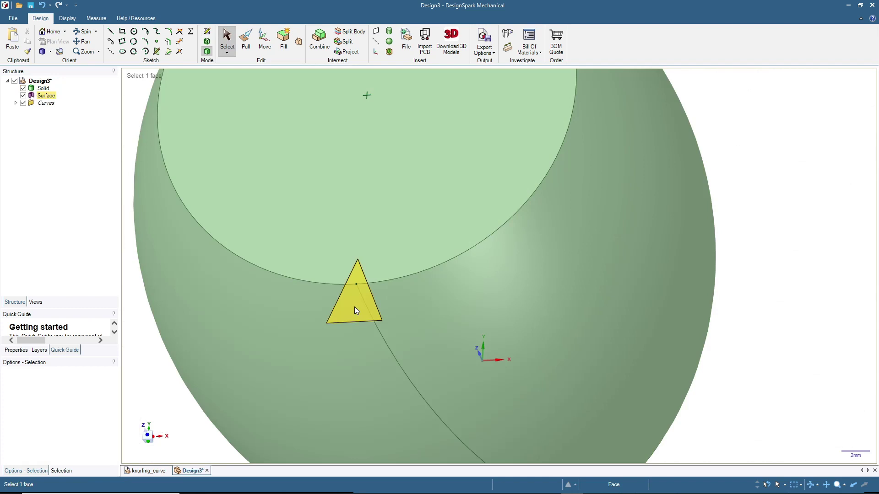
left_click(355, 306)
middle_click_drag(343, 370, 353, 283)
middle_click_drag(386, 336, 369, 265)
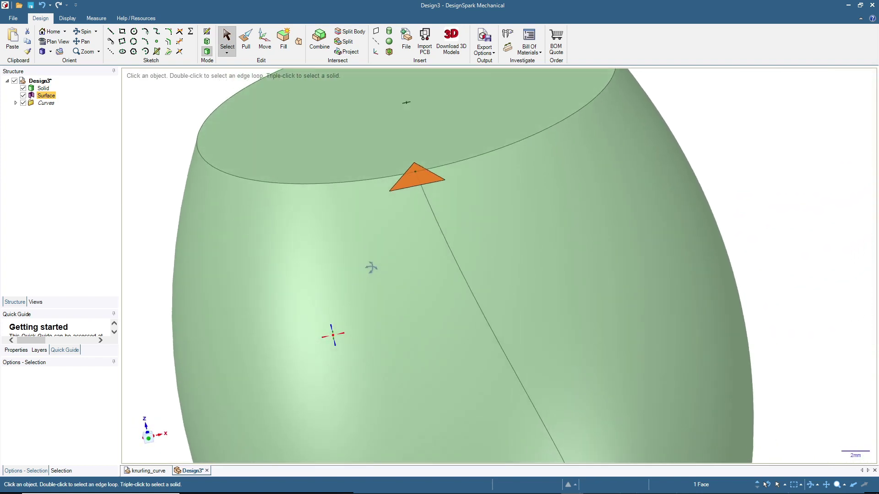
left_click(246, 40)
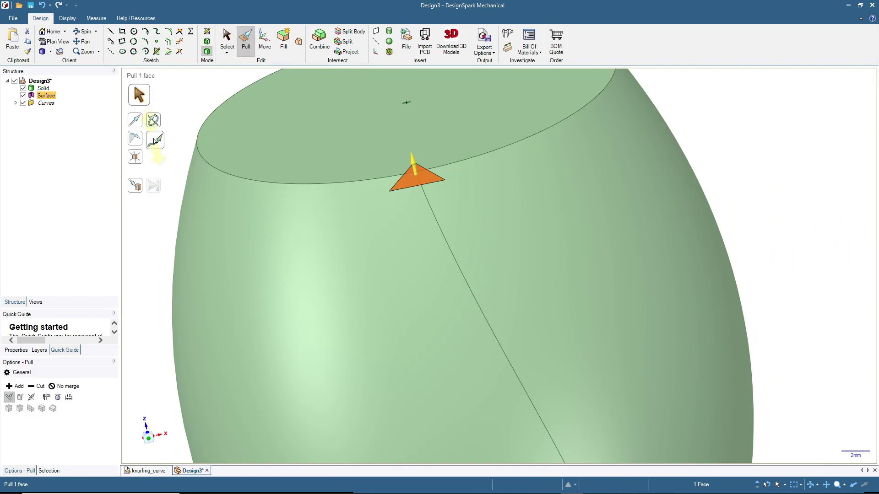
left_click(155, 141)
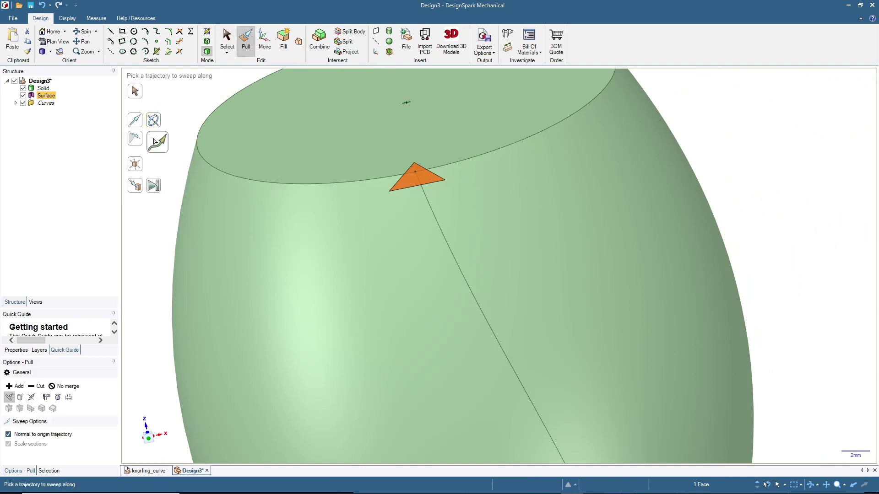
left_click(436, 224)
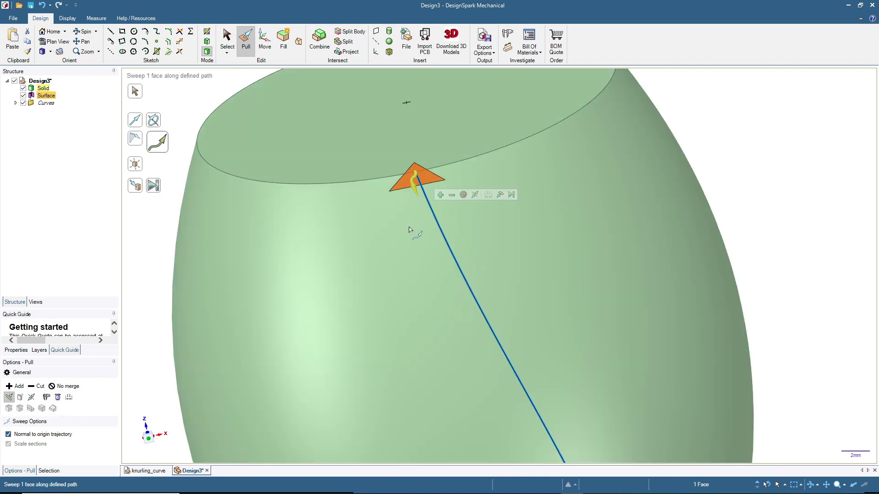
left_click(39, 387)
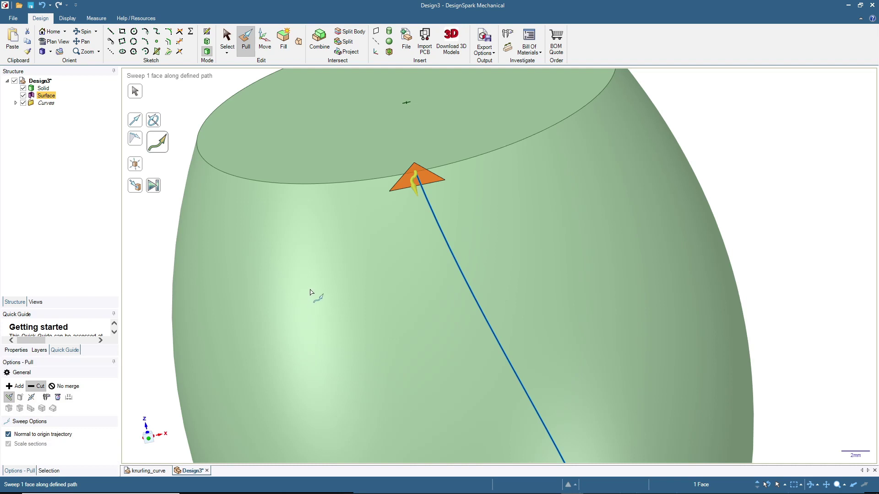
scroll(310, 292, "down", 2)
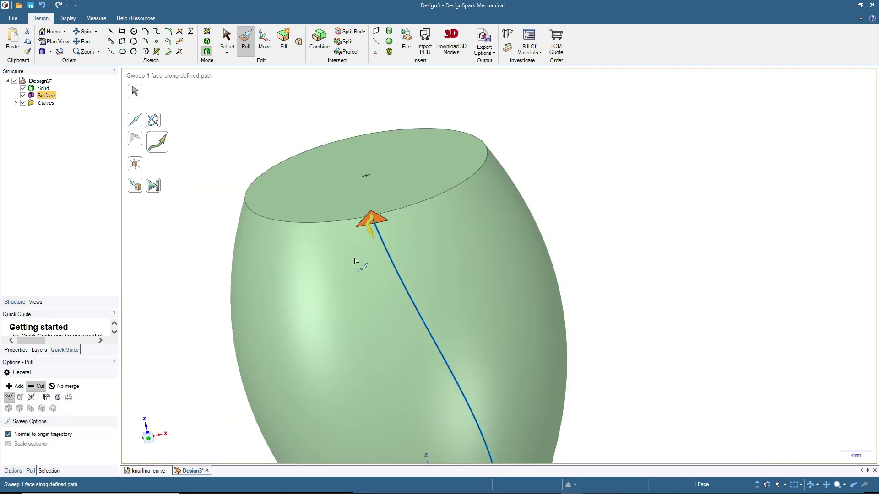
scroll(341, 217, "down", 2)
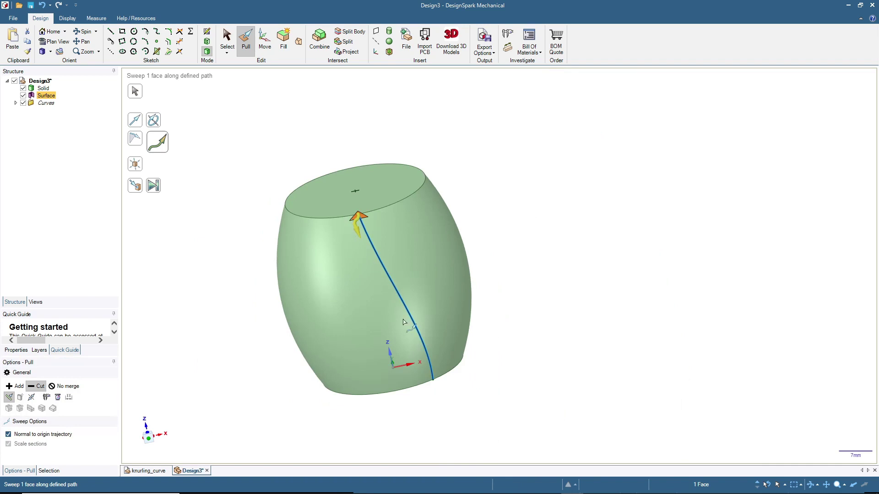
left_click(154, 191)
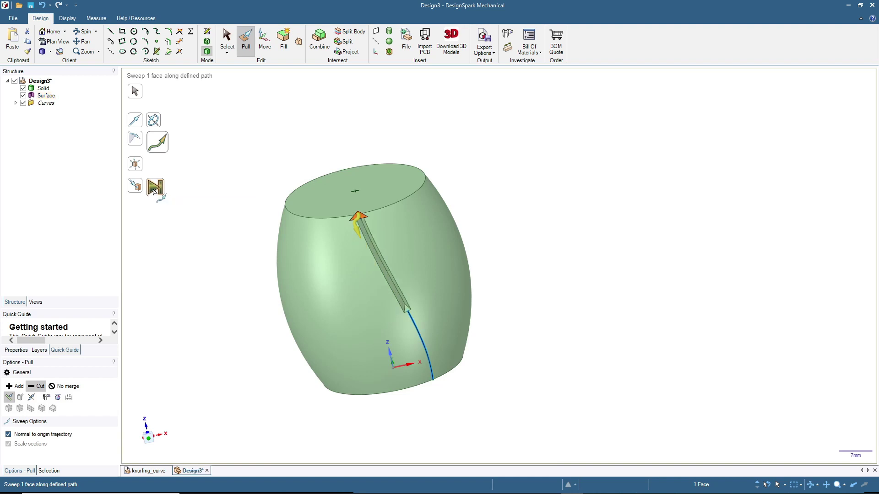
- Select both side faces of the triangular groove cut into the barrel
middle_click_drag(260, 364, 242, 213)
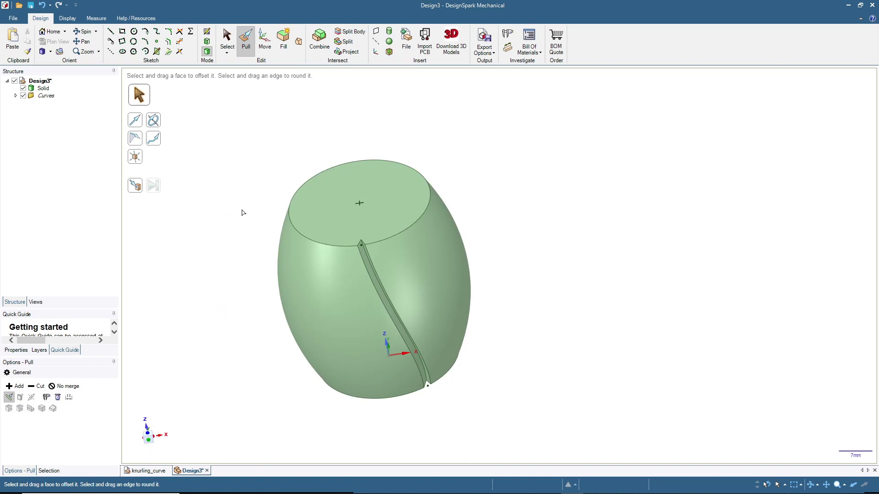
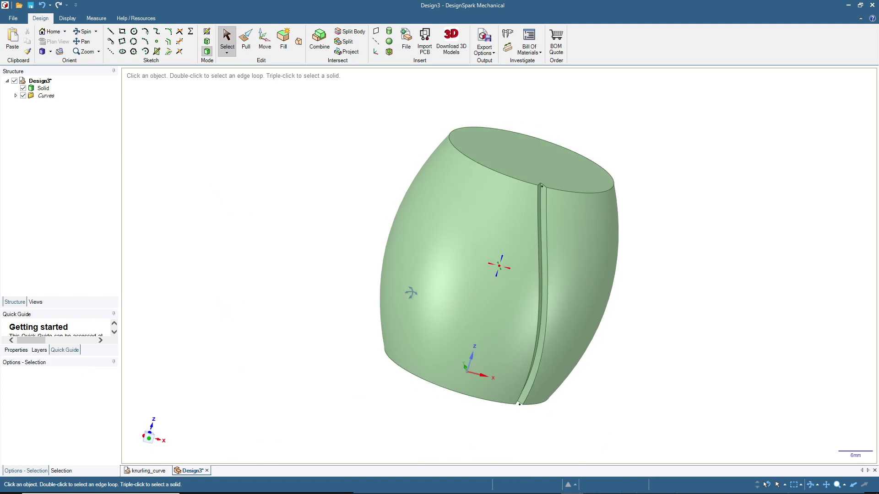
left_click(545, 275)
scroll(545, 275, "up", 5)
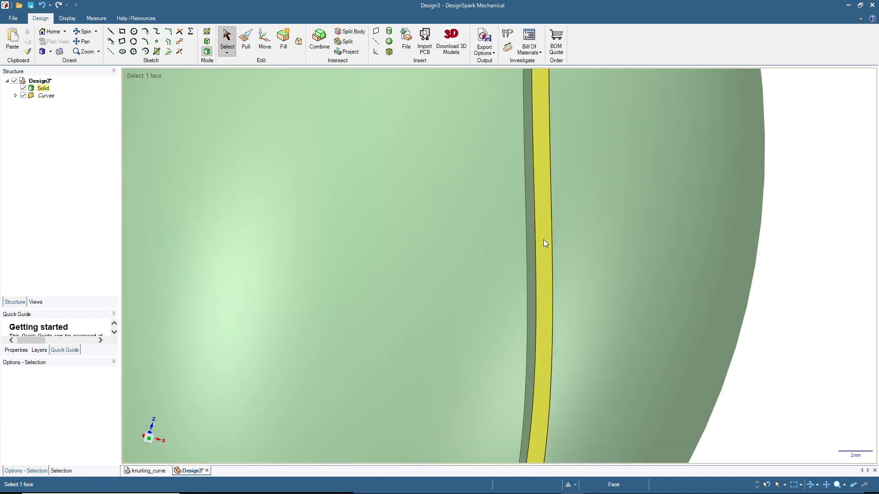
left_click(544, 241)
left_click(529, 237, "ctrl")
scroll(437, 296, "down", 3, "ctrl")
scroll(437, 297, "down", 3)
middle_click_drag(294, 194, 218, 220)
- Start Move on the groove faces, choose moving radially about an axis, and anchor the handle at the top face's centre
left_click(265, 41)
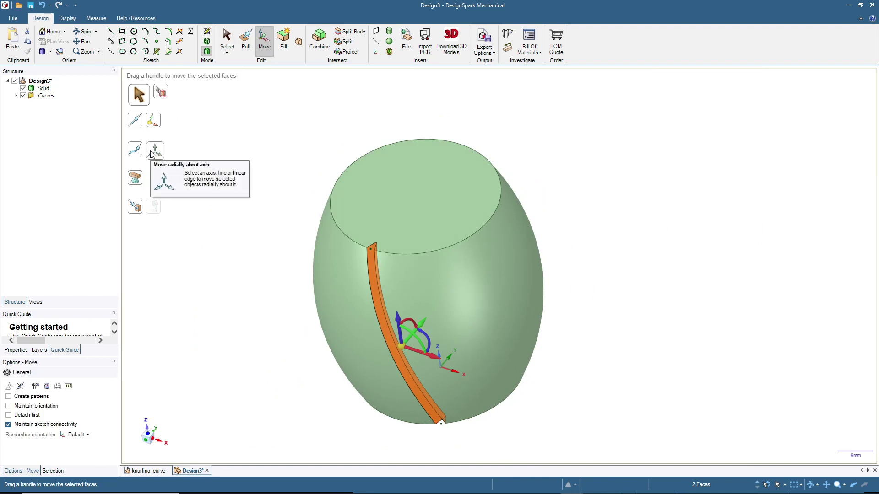
left_click(155, 150)
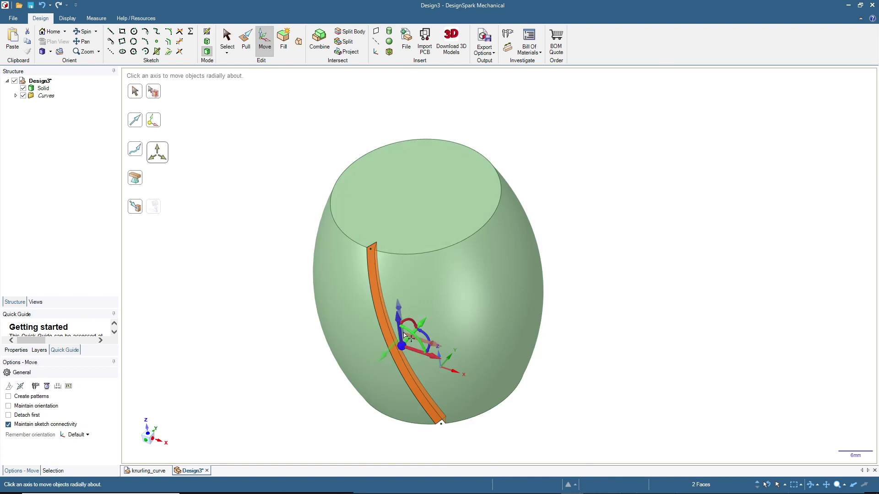
left_click_drag(410, 320, 417, 198)
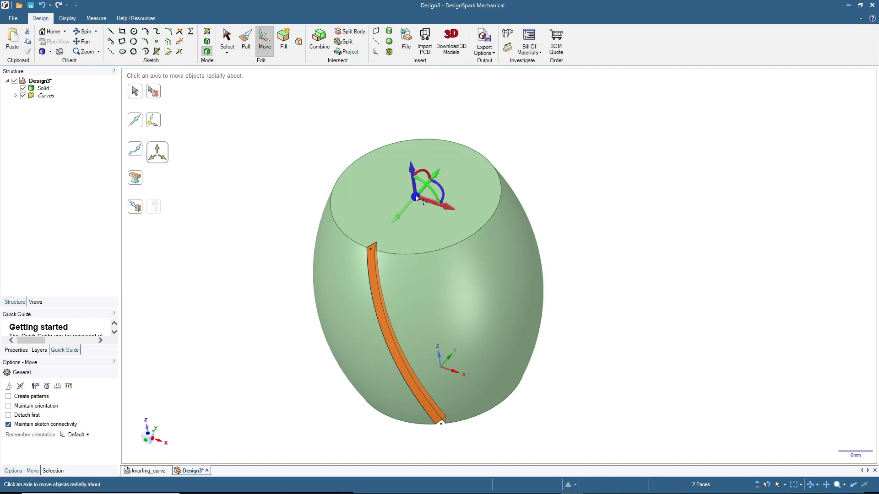
middle_click_drag(634, 431, 598, 457)
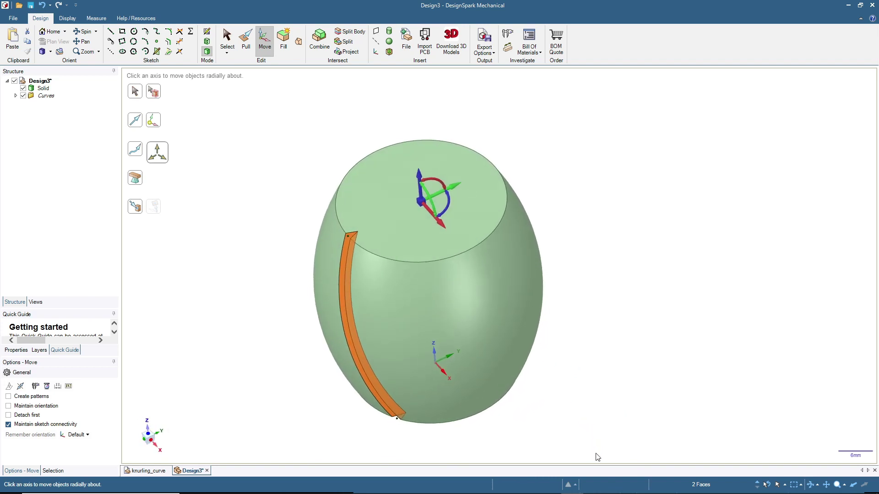
- Enable pattern creation and rotate the groove about the barrel's vertical axis to produce a circular pattern of 5 grooves
left_click(13, 400)
left_click(8, 397)
left_click_drag(438, 165, 436, 165)
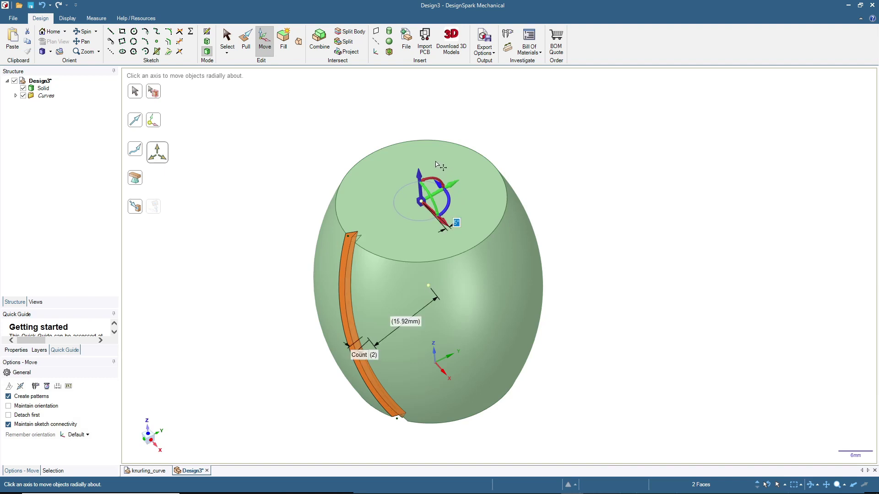
left_click_drag(436, 161, 427, 158)
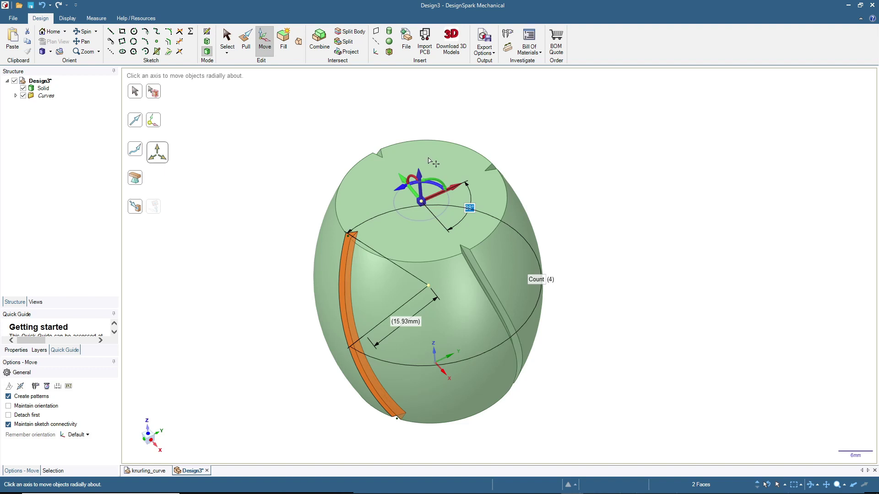
type("100")
key("Return")
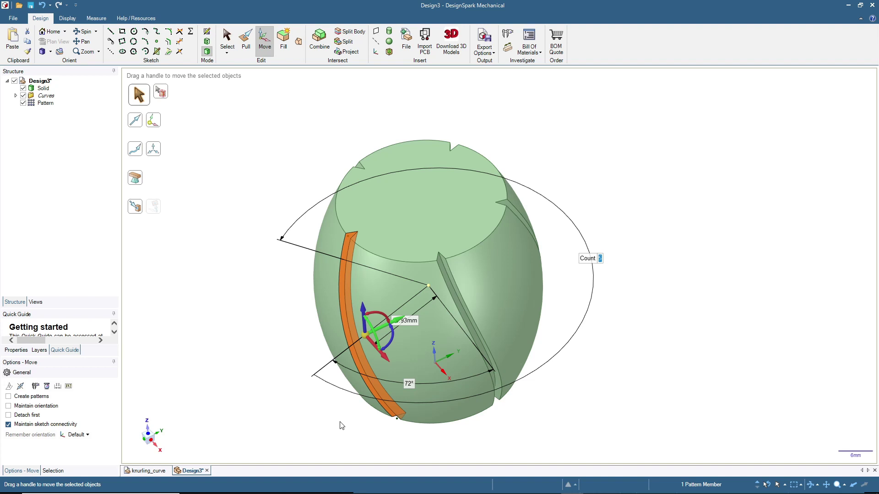
- Raise the groove pattern's count first to 12 and finally to 16, and finish the Move operation
type("3")
key("Return")
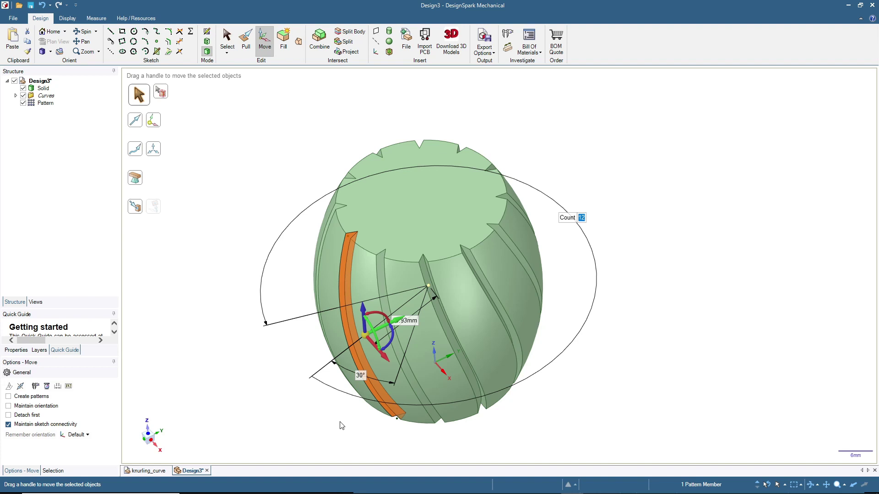
type("1")
key("Escape")
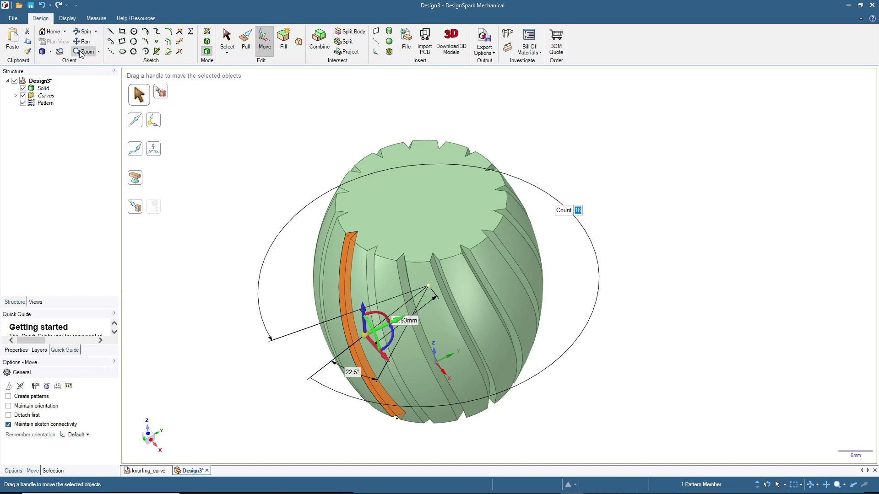
left_click(58, 32)
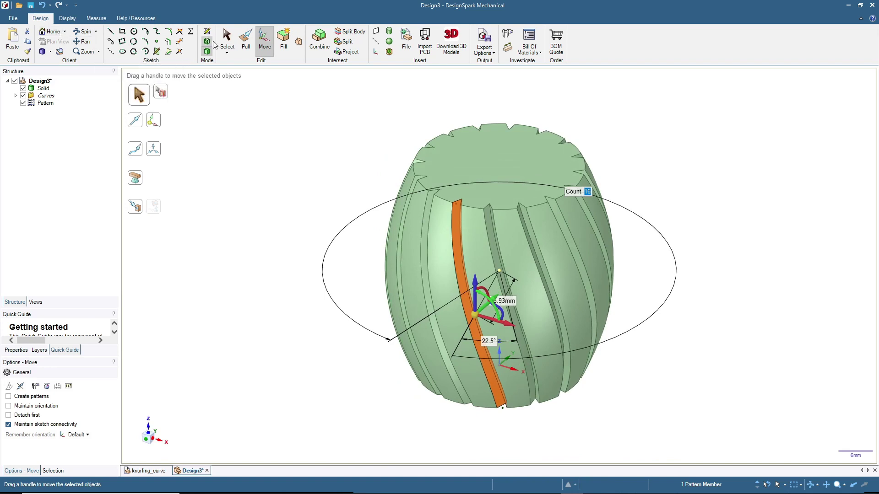
left_click(227, 41)
middle_click_drag(233, 285, 286, 203)
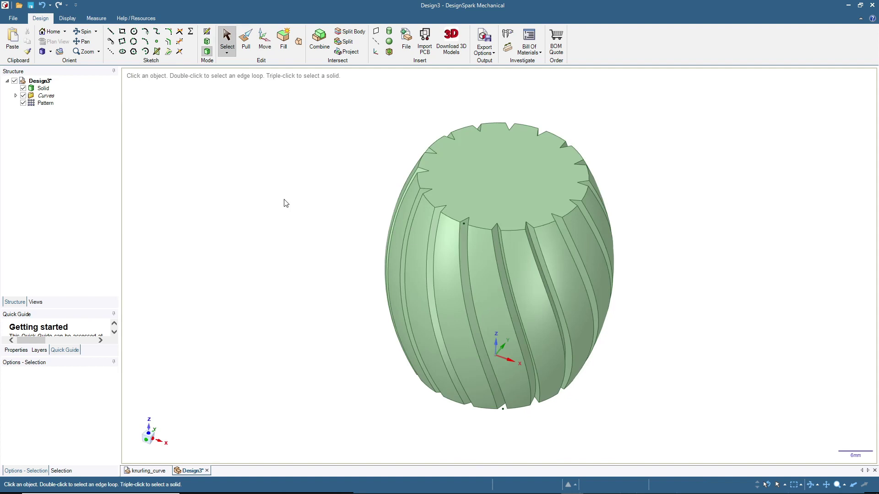
- Toggle the barrel solid's visibility off and back on
left_click(27, 90)
left_click(23, 89)
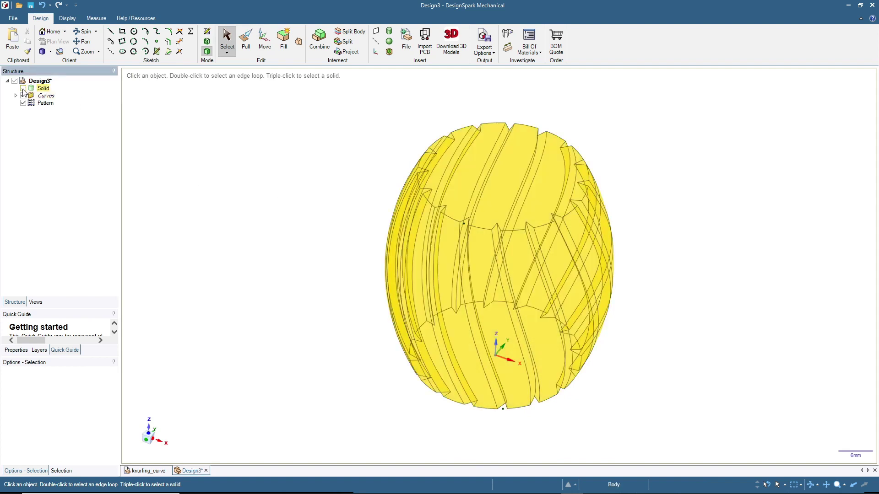
left_click(23, 88)
left_click(222, 149)
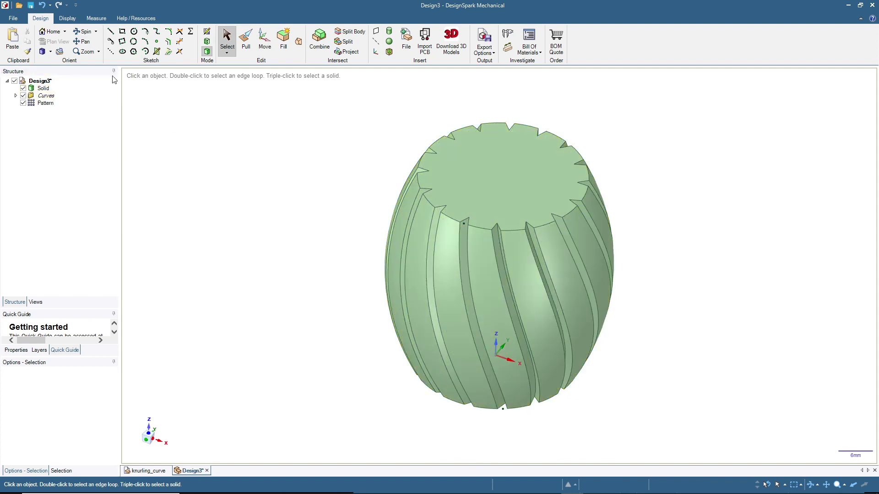
- Create a new empty design and sketch a circle about 30 mm in diameter centred on the origin
left_click(18, 20)
mouse_move(25, 35)
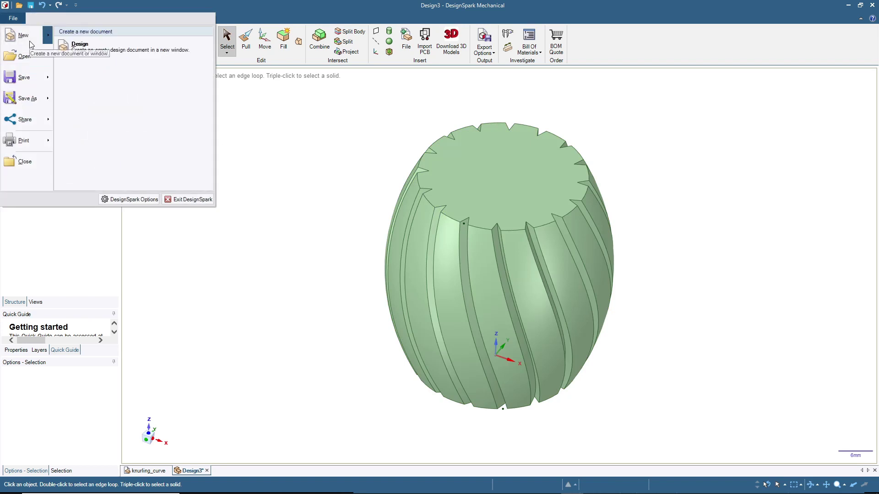
left_click(108, 54)
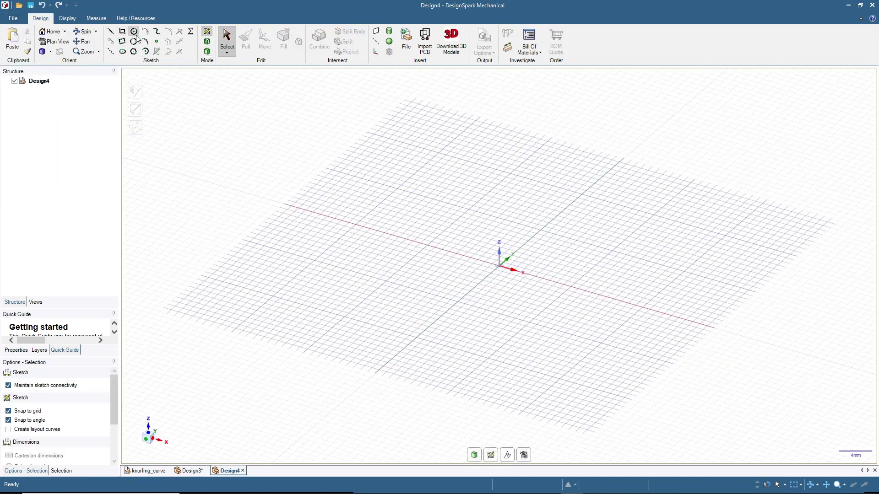
left_click(499, 265)
left_click(568, 238)
- Copy the circle upward with Move and blend the profiles into a barrel-shaped solid
left_click(264, 41)
mouse_move(499, 247)
left_mouse_down("ctrl")
mouse_move(508, 178)
mouse_move(467, 143)
left_mouse_up("ctrl")
left_click(449, 249)
left_click(298, 42)
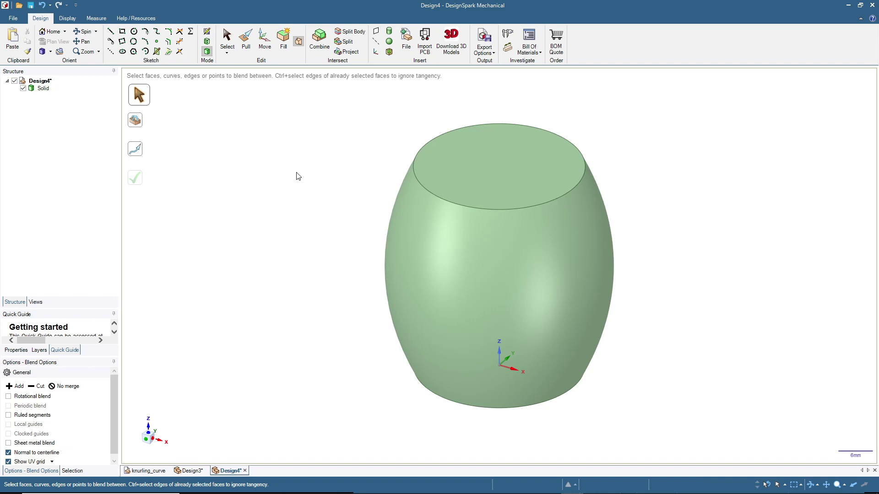
- Sketch a point on the rim of the barrel's top face at x 0, y -15
left_click(452, 175)
left_click(156, 41)
left_click(455, 203)
scroll(455, 216, "up", 5)
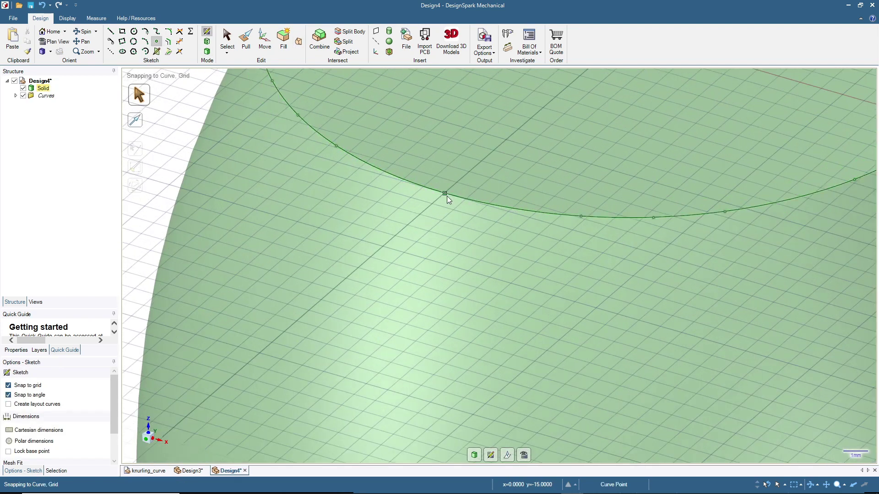
scroll(448, 222, "down", 2)
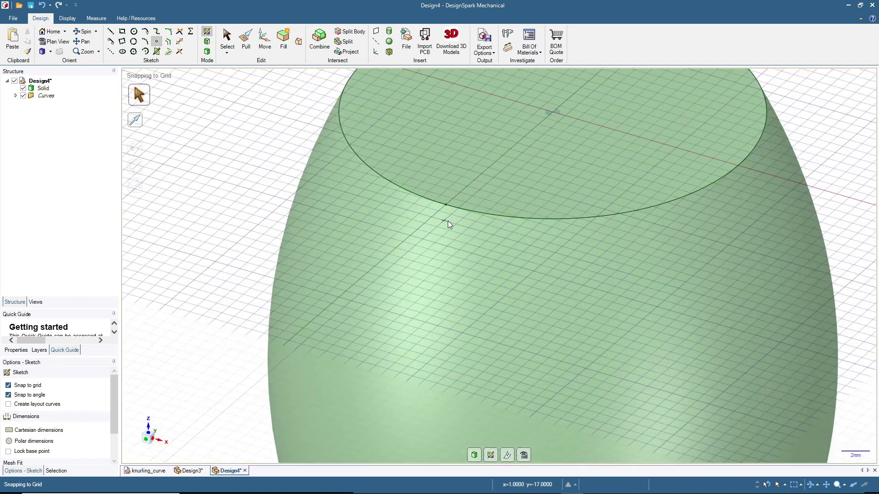
scroll(448, 220, "down", 2)
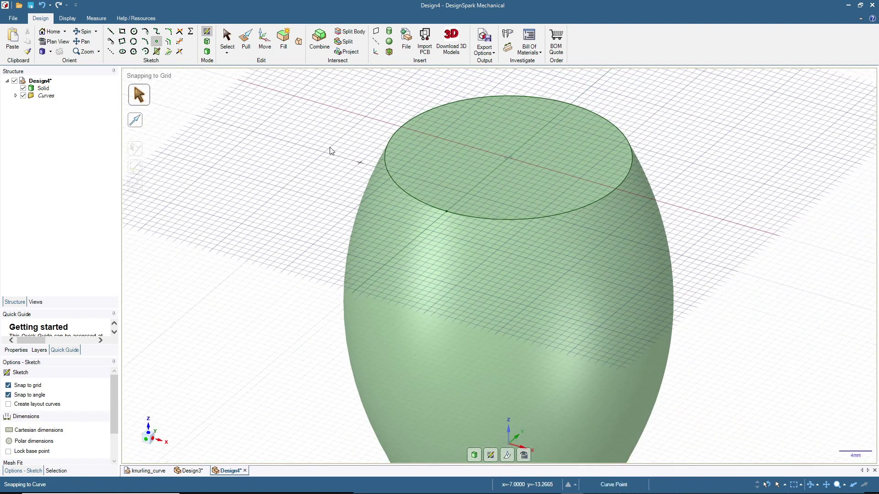
- Return to 3D mode and start a sketch on the barrel's bottom face
left_click(208, 52)
middle_click_drag(343, 309, 356, 204)
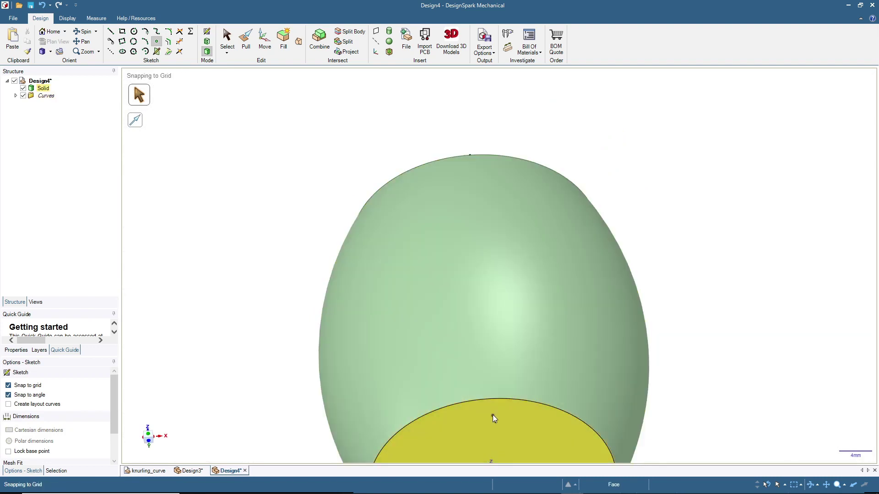
key("Escape")
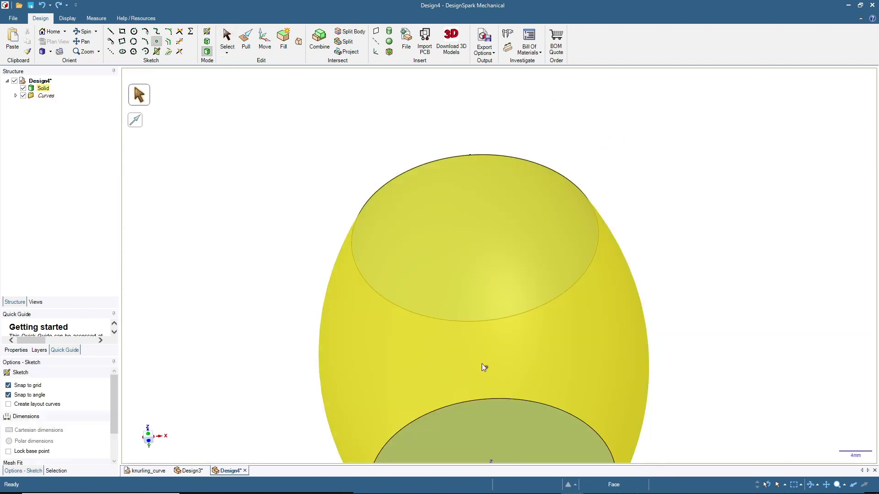
left_click(227, 51)
left_click(502, 429)
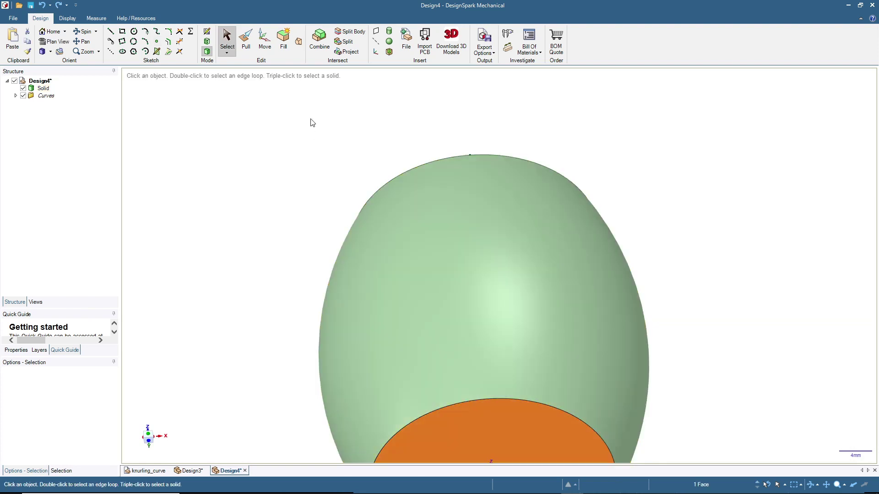
left_click(207, 33)
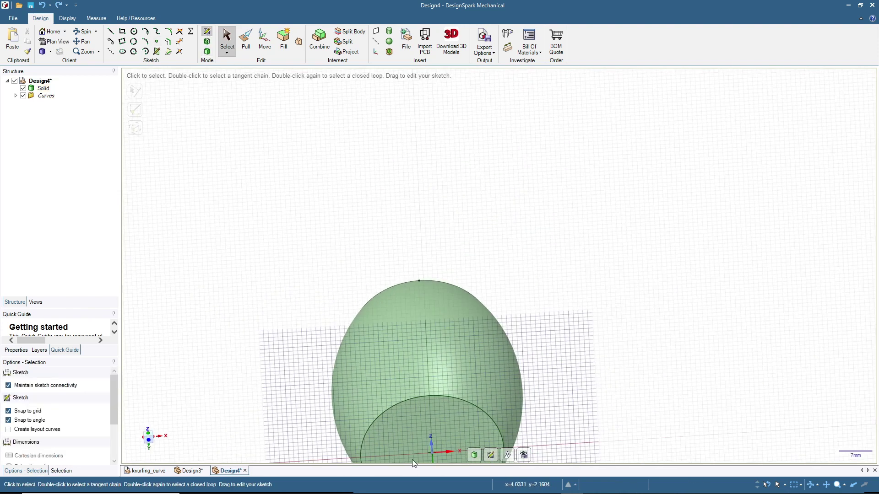
scroll(418, 431, "up", 3)
scroll(418, 431, "up", 2)
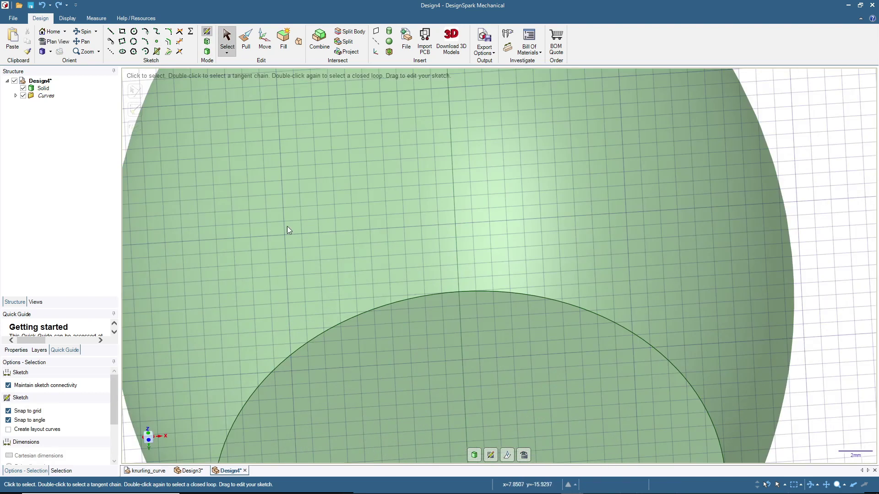
- Place two points on the bottom face's rim, one on each side of the centre line, and return to 3D mode
left_click(157, 42)
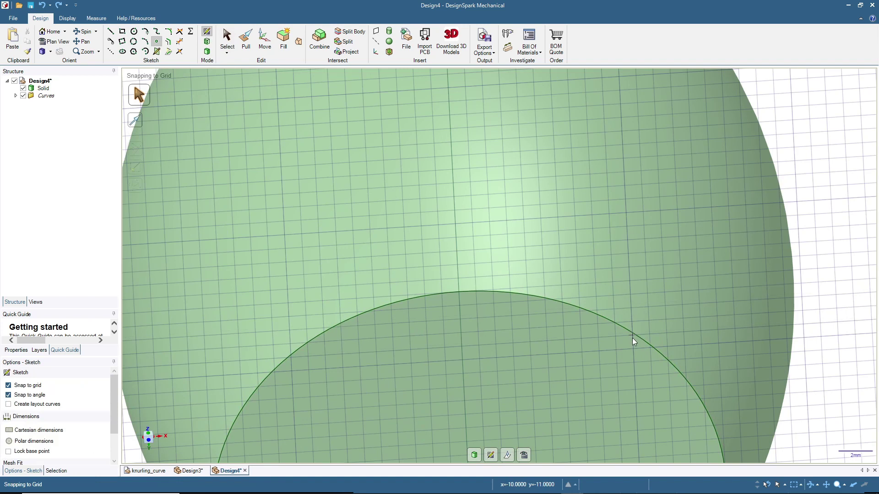
scroll(632, 338, "up", 2)
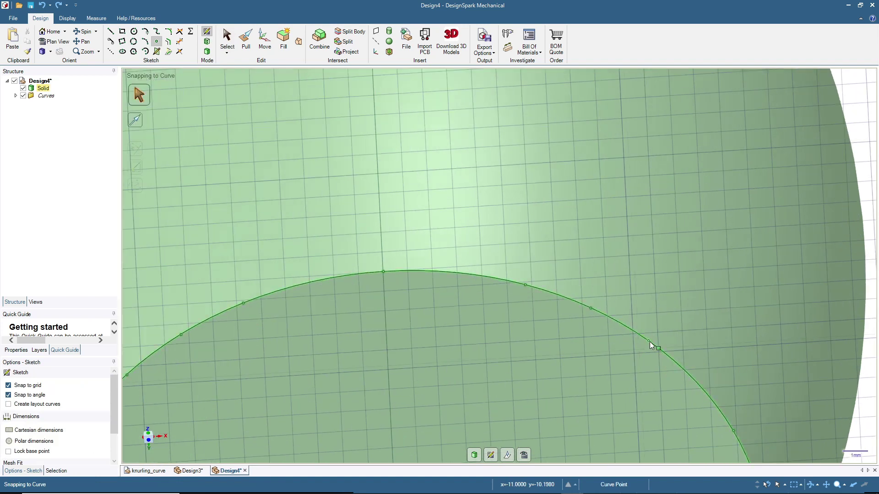
left_click(644, 340)
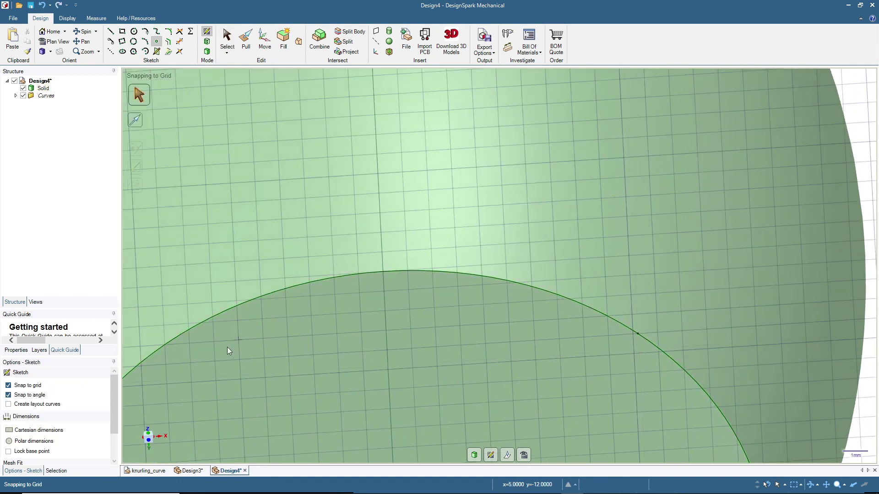
left_click(138, 366)
scroll(265, 327, "down", 2)
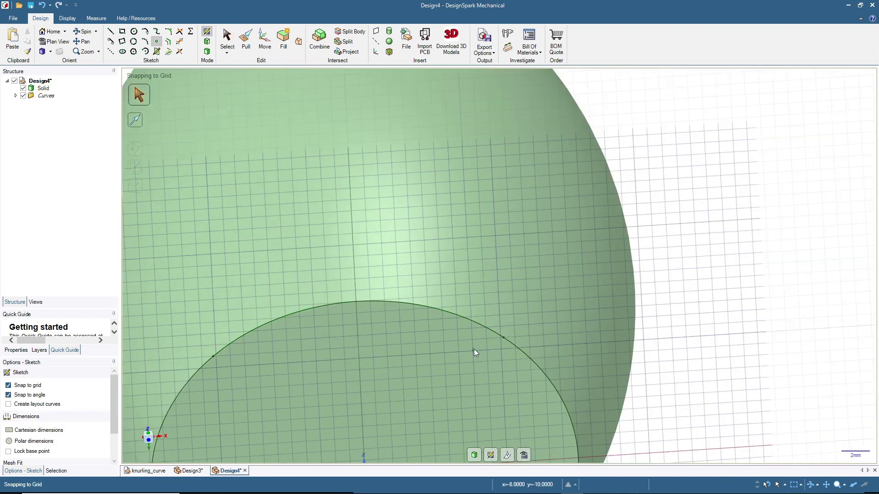
left_click(207, 51)
- Return to the home view and start a sketch on the barrel's top face
left_click(50, 31)
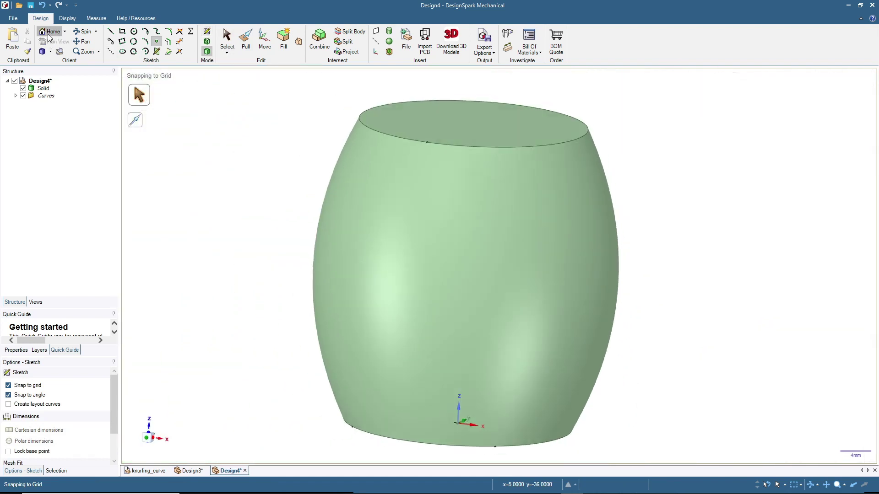
middle_click_drag(348, 356, 353, 337)
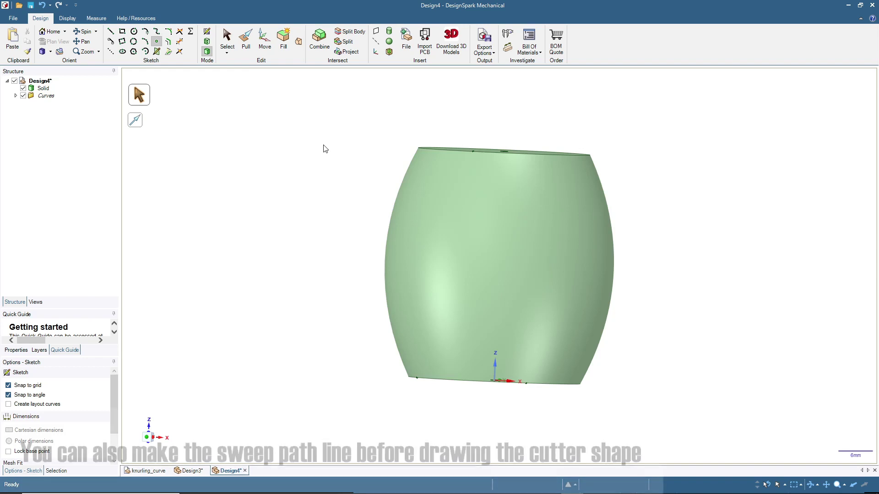
middle_click_drag(306, 153, 298, 186)
left_click(233, 45)
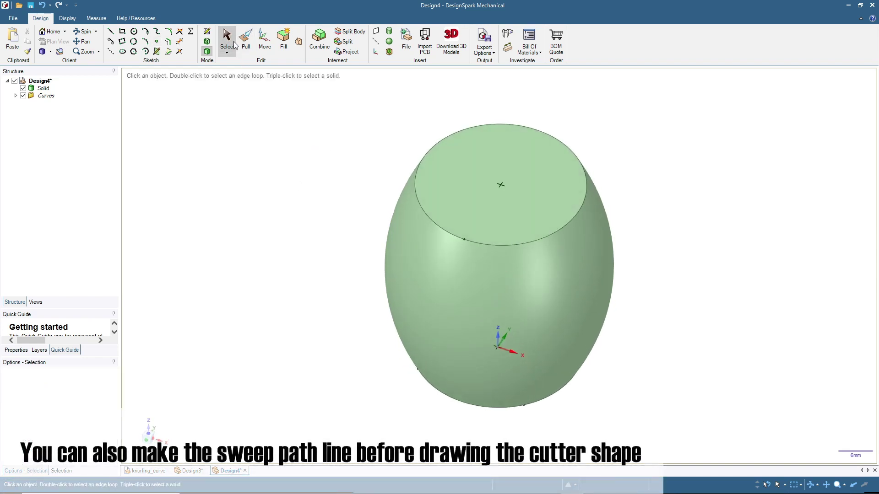
left_click(449, 183)
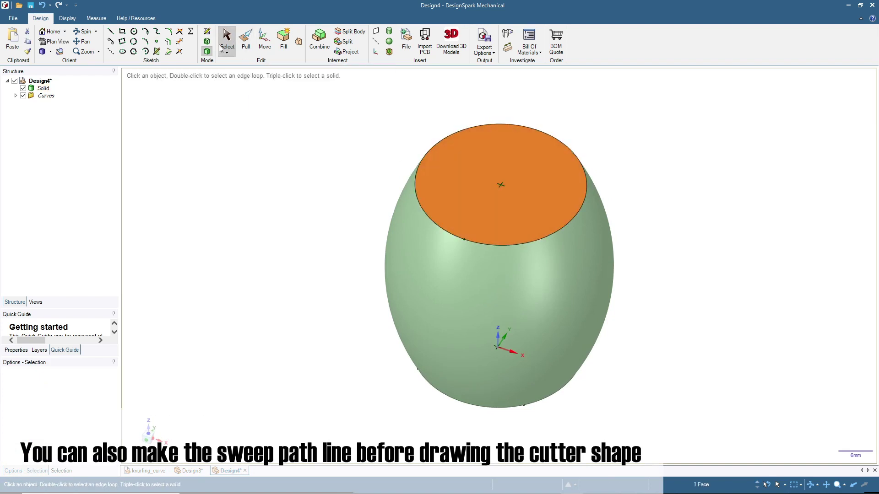
left_click(208, 32)
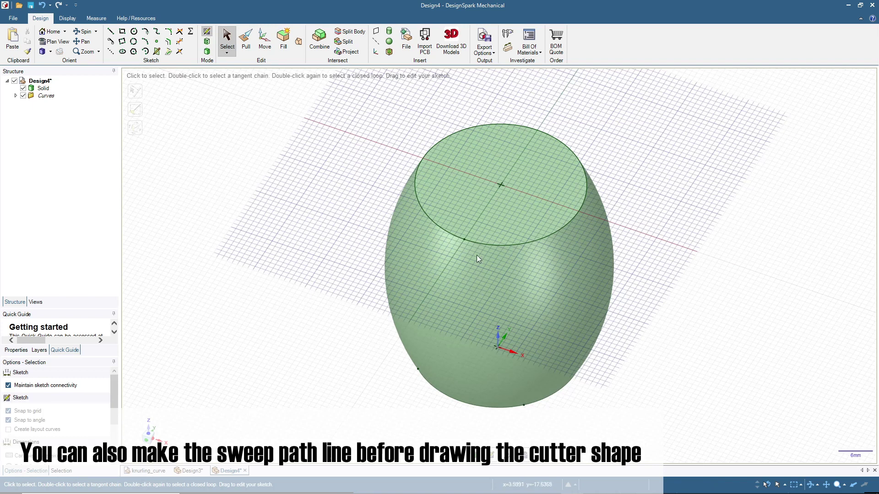
- Draw a closed triangle around the top rim point, apex inside the face, with two equal sides of about 5.39 mm
scroll(476, 251, "up", 5)
left_click(111, 31)
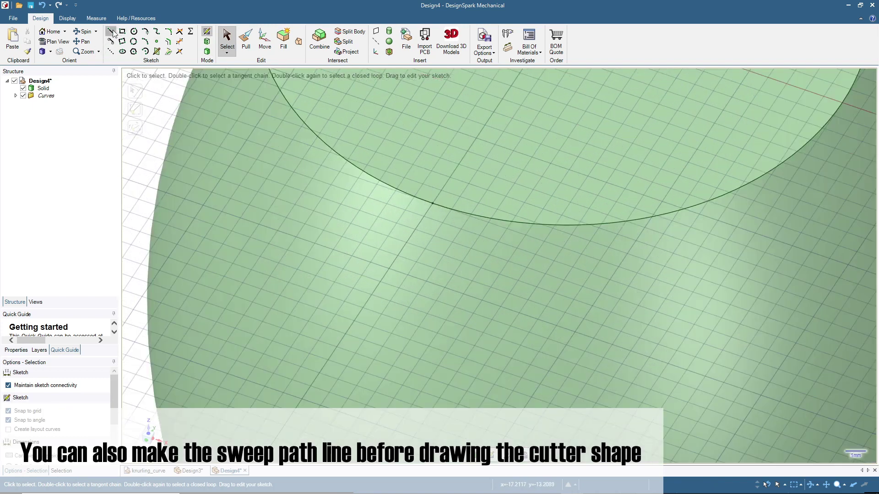
left_click(449, 177)
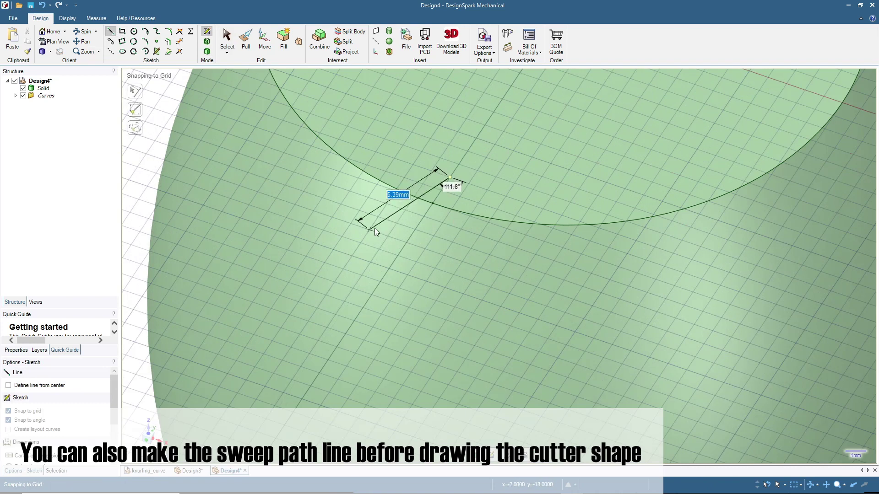
left_click(374, 228)
left_click(444, 255)
left_click(450, 178)
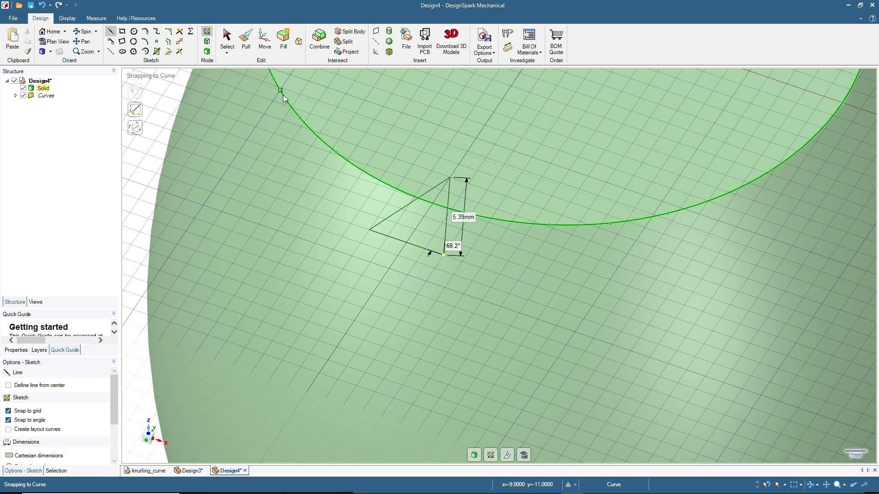
left_click(226, 43)
- Hide the barrel solid, return to 3D mode to turn the triangle into a surface, check it and show the barrel again
left_click(23, 88)
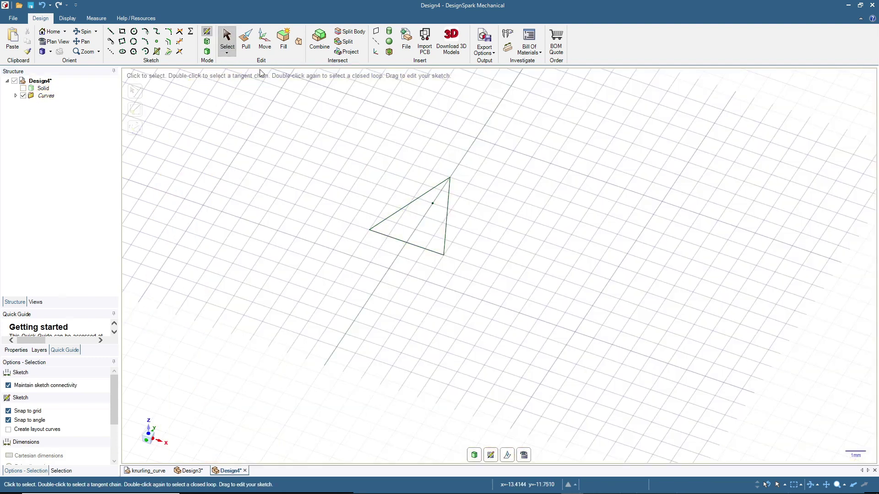
left_click(207, 52)
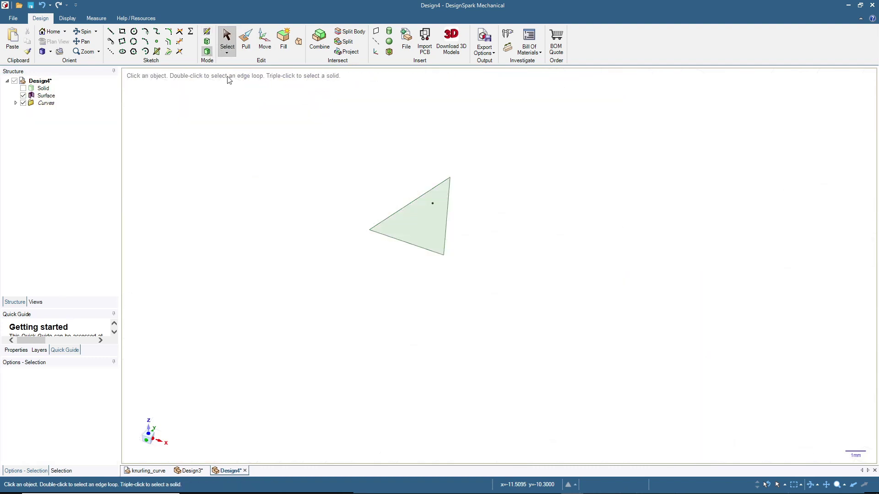
left_click(418, 213)
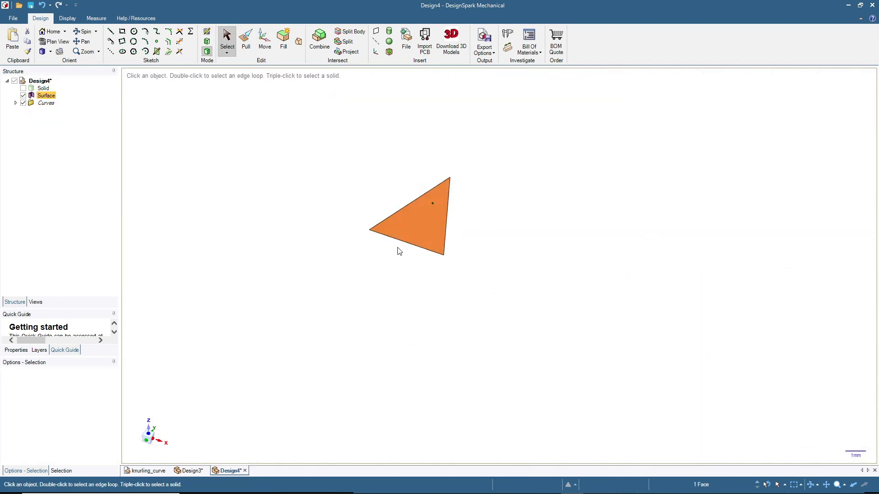
left_click(23, 88)
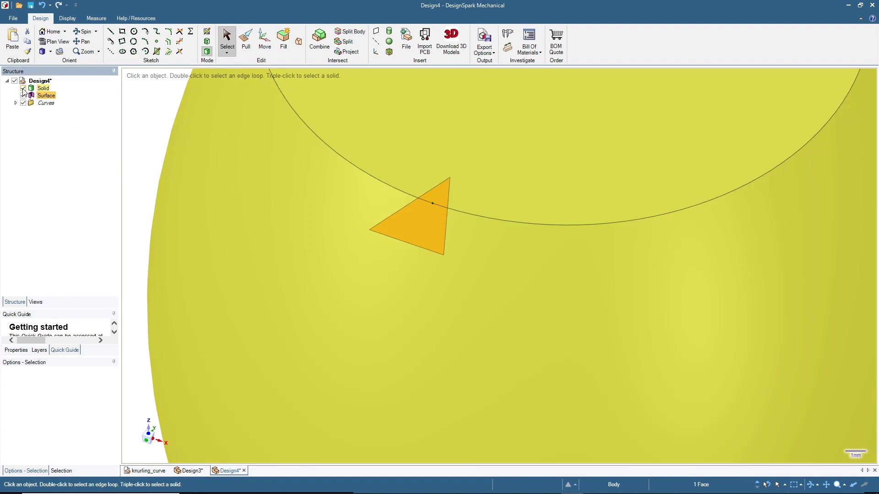
- Split the barrel's side face with a line from the top rim point to the bottom rim point on the positive-x side
middle_click_drag(329, 305, 345, 250)
scroll(344, 249, "down", 5)
key("Escape")
scroll(264, 367, "up", 4)
middle_click_drag(247, 326, 227, 296)
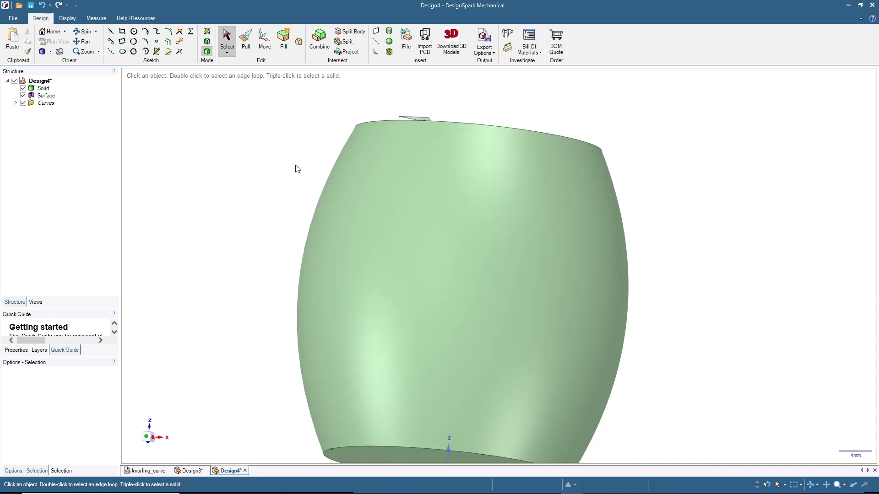
mouse_move(264, 202)
middle_mouse_down()
mouse_move(247, 213)
mouse_move(255, 206)
middle_mouse_up()
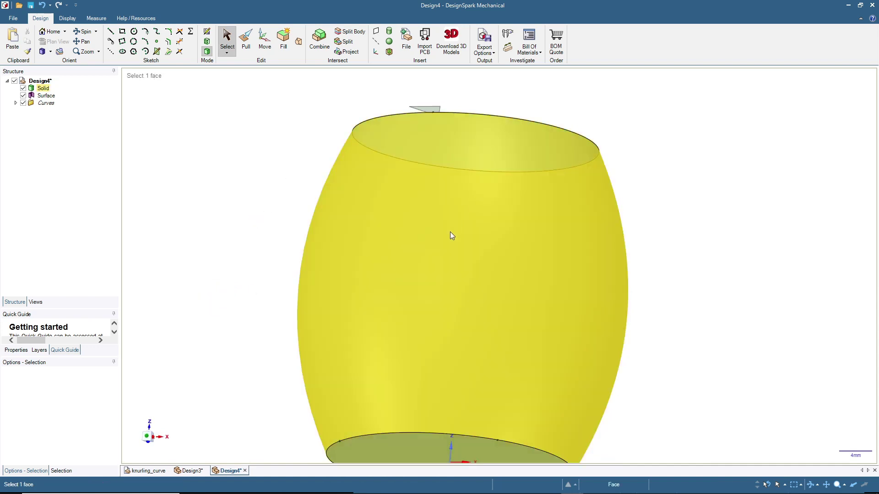
left_click(450, 233)
left_click(254, 107)
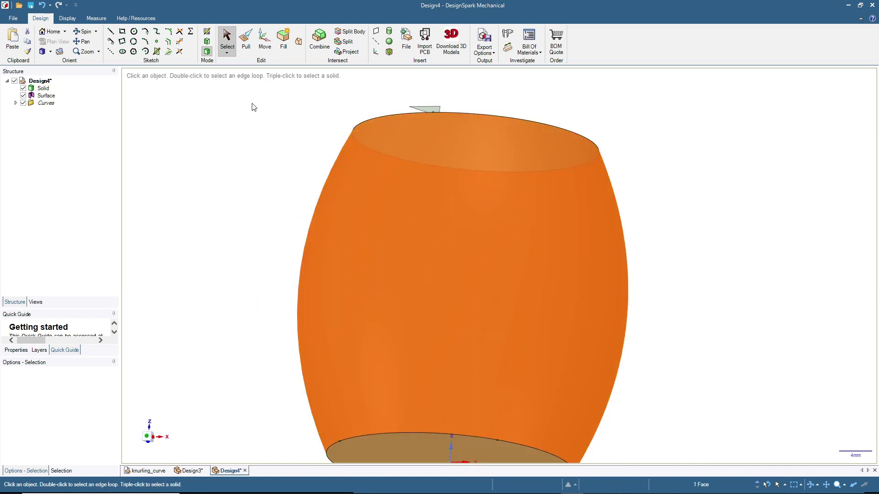
left_click(346, 42)
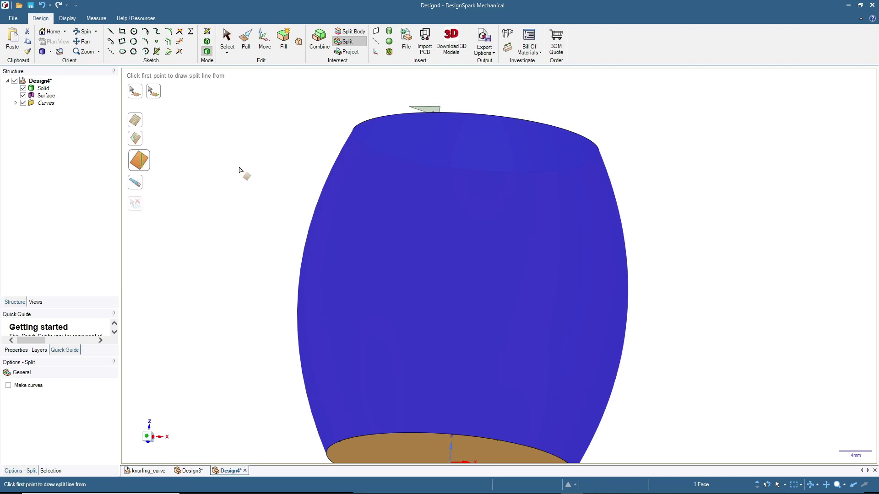
middle_click_drag(243, 173, 247, 175)
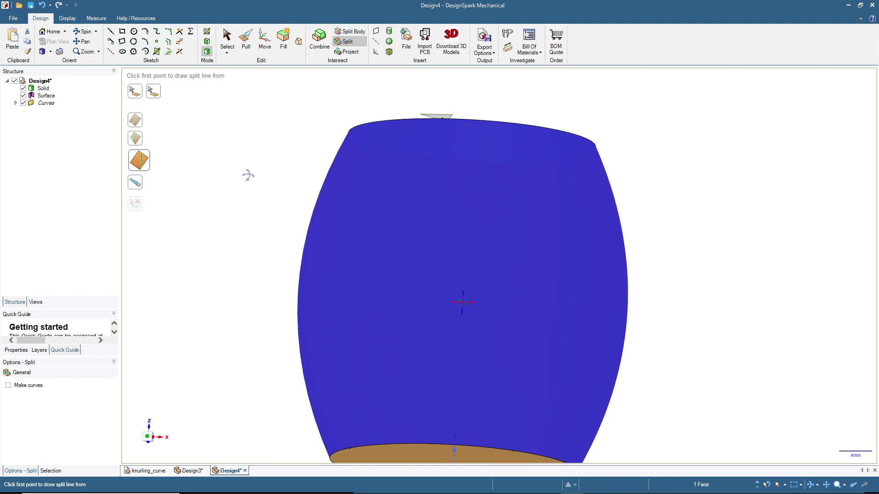
left_click(443, 120)
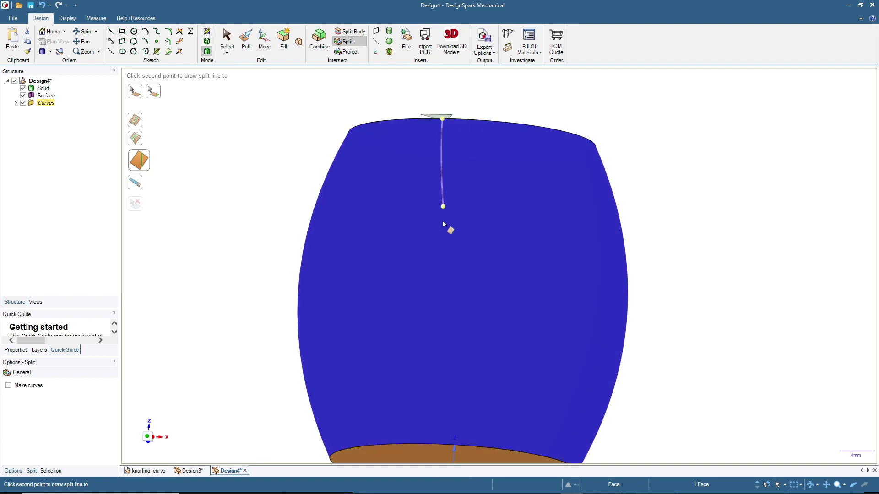
left_click(513, 452)
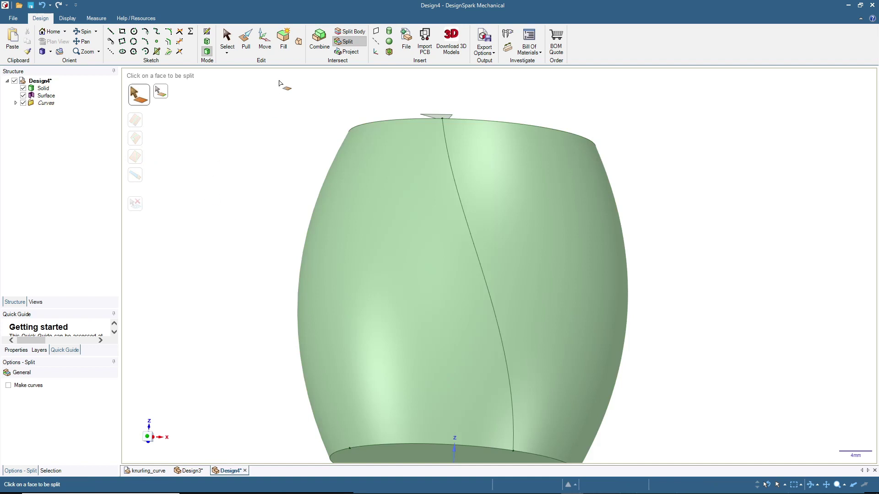
- Split the barrel's side face again from the same top rim point to the bottom rim point on the negative-x side
left_click(229, 41)
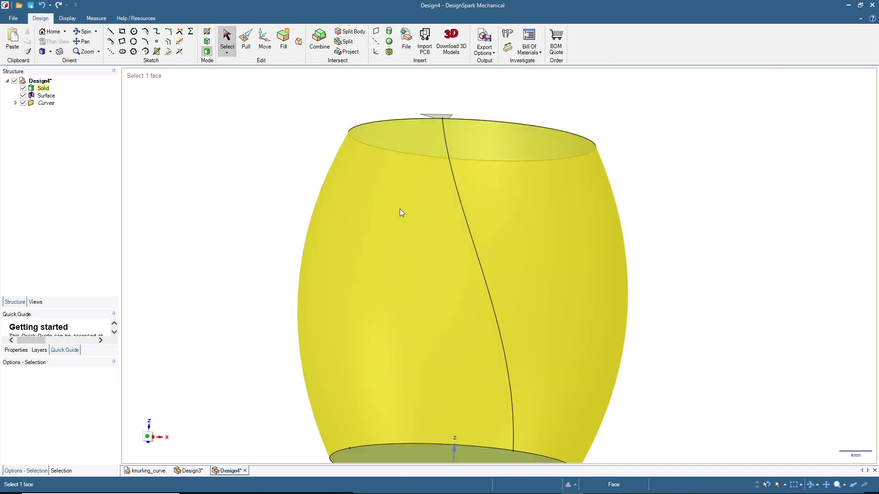
left_click(399, 209)
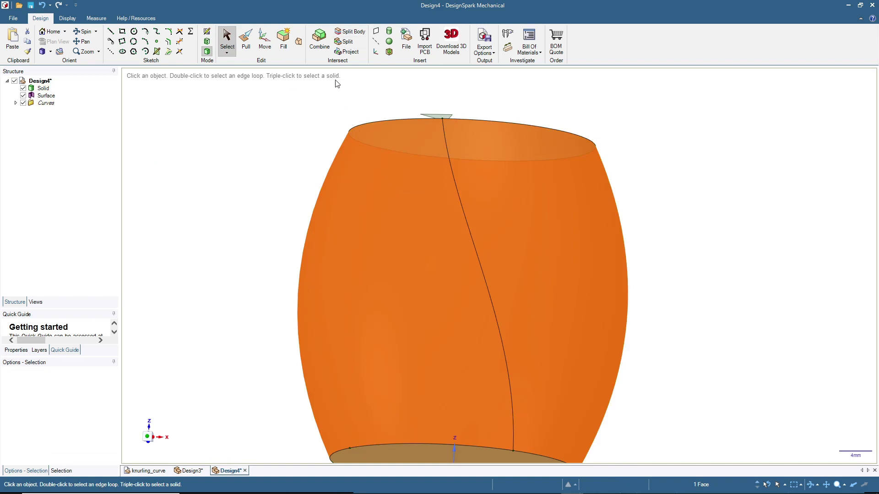
left_click(344, 41)
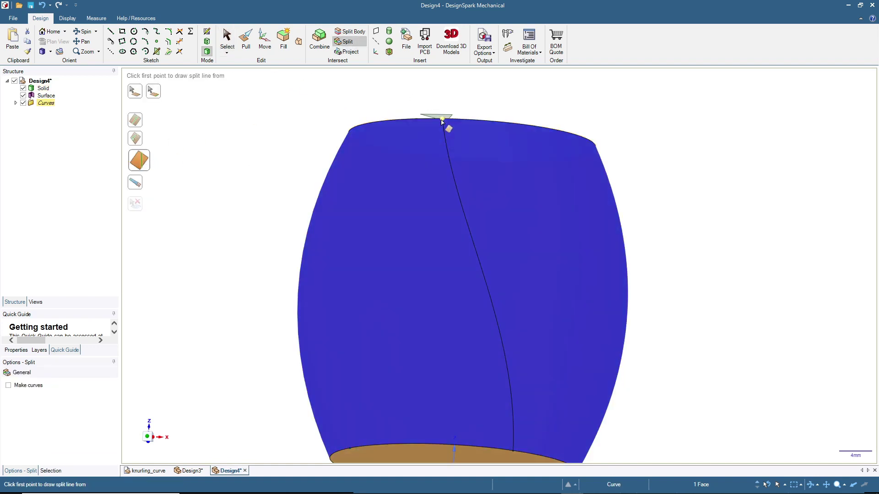
left_click(442, 119)
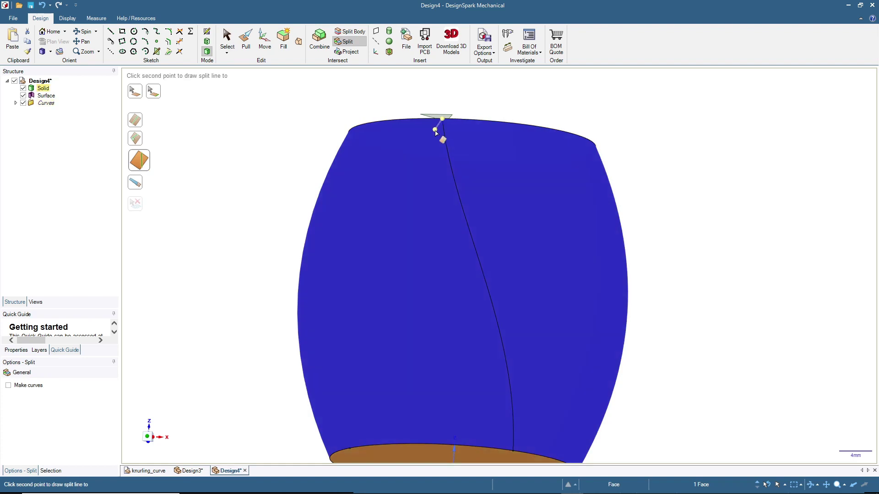
left_click(350, 449)
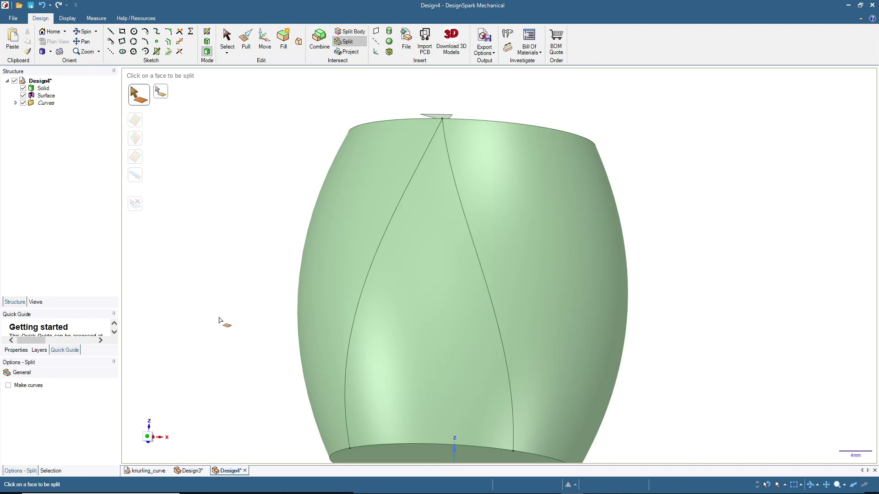
left_click(227, 46)
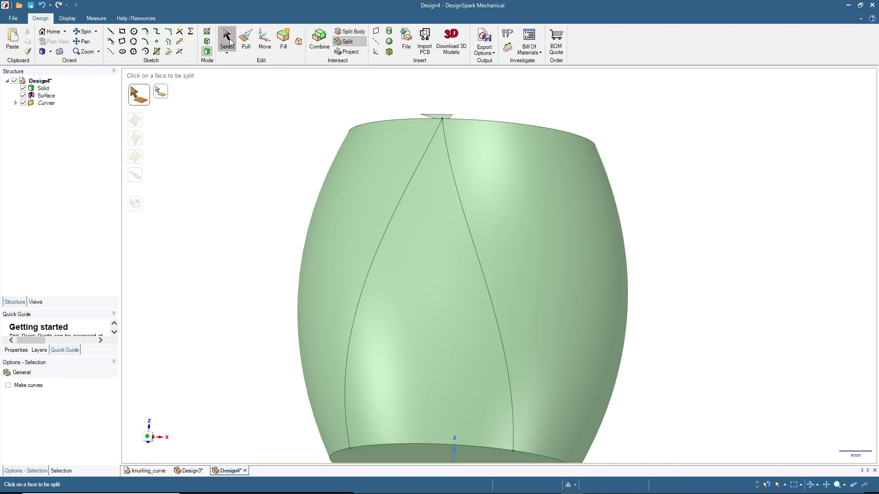
- Examine the two split curves and the triangular profile on the barrel from several angles
middle_click_drag(209, 280, 193, 302)
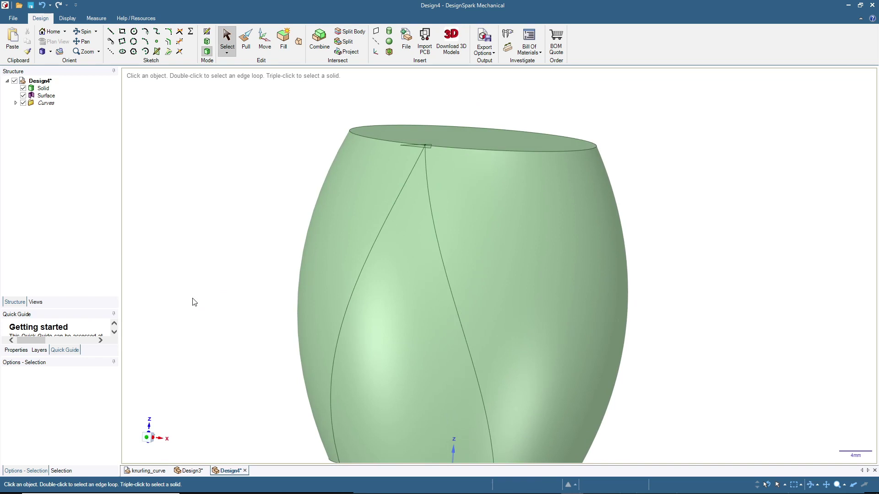
scroll(194, 302, "down", 3)
left_click(346, 203)
left_click(265, 221)
scroll(193, 278, "down", 2)
scroll(192, 278, "up", 5)
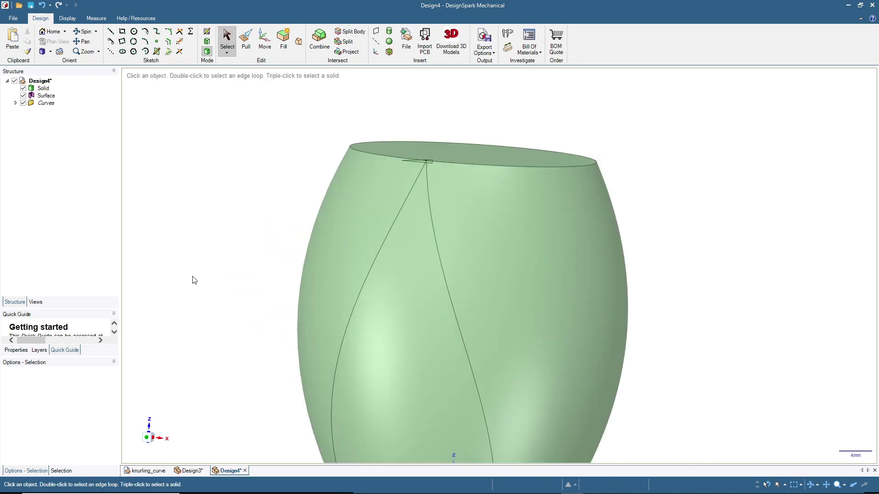
scroll(194, 281, "down", 1)
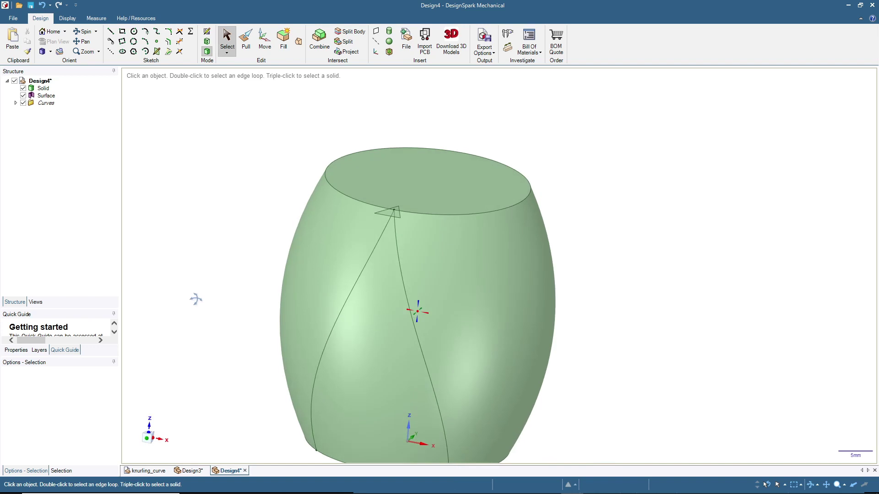
scroll(258, 269, "down", 2)
scroll(232, 351, "up", 2)
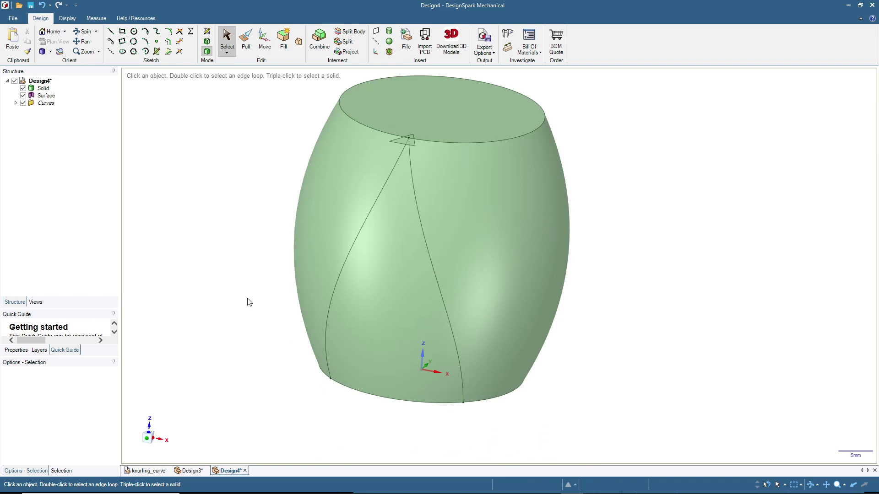
- Sweep the triangular surface along the full split curve on the positive-x side with the No merge option
left_click(406, 142)
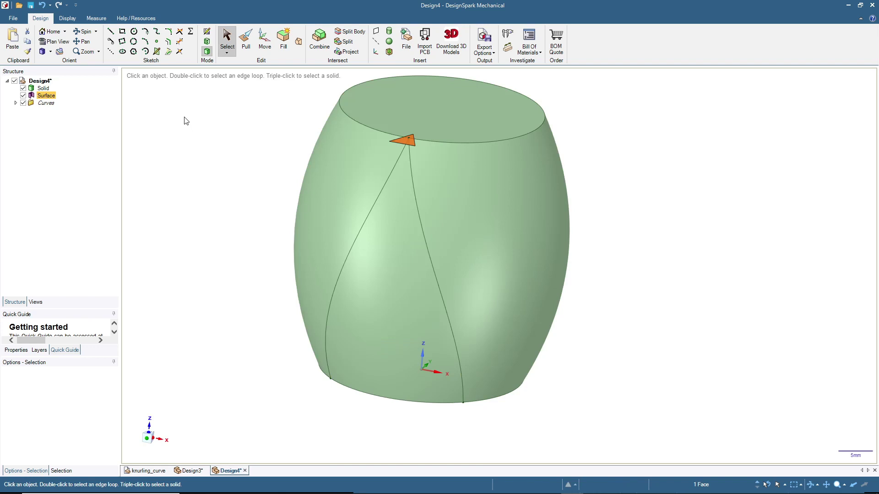
left_click(246, 46)
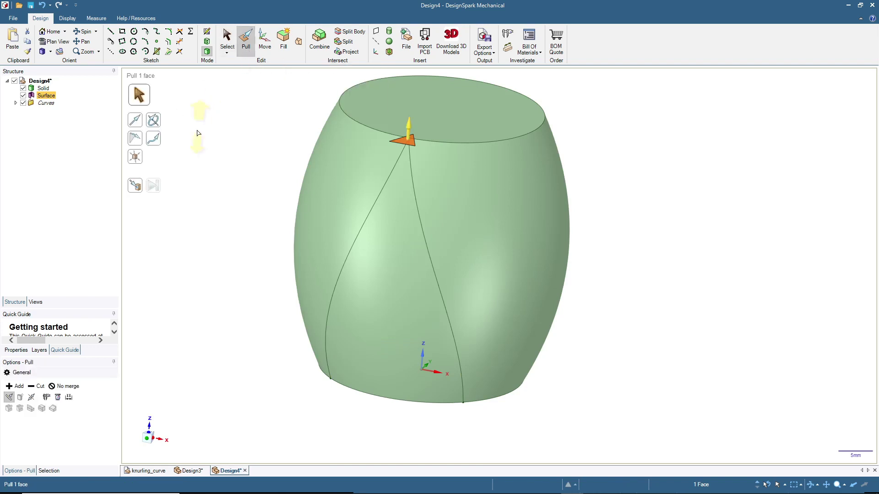
left_click(157, 141)
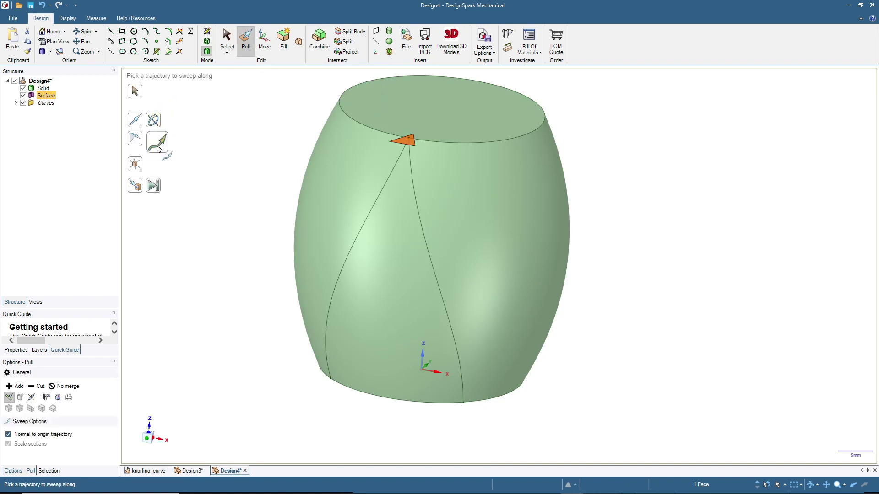
left_click(413, 192)
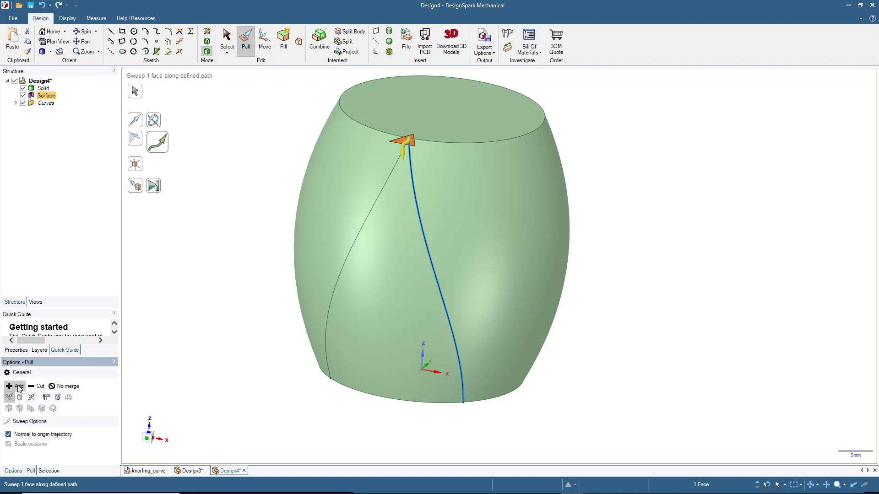
left_click(69, 388)
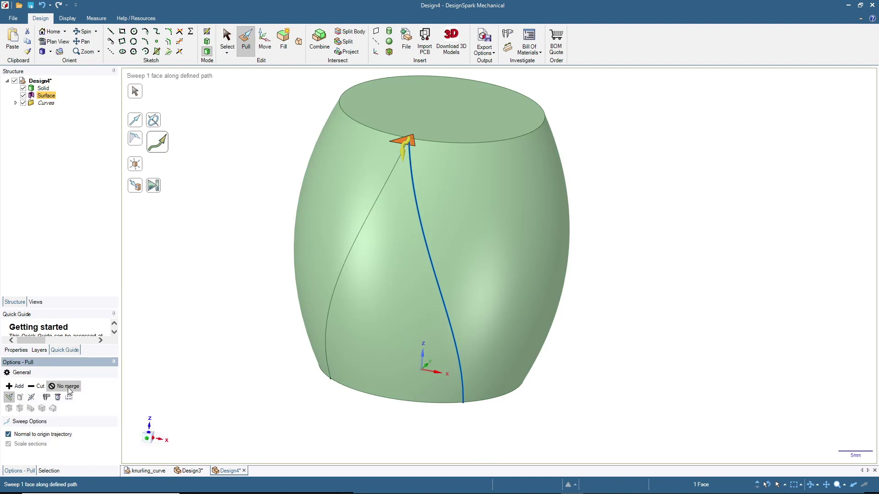
left_click(158, 192)
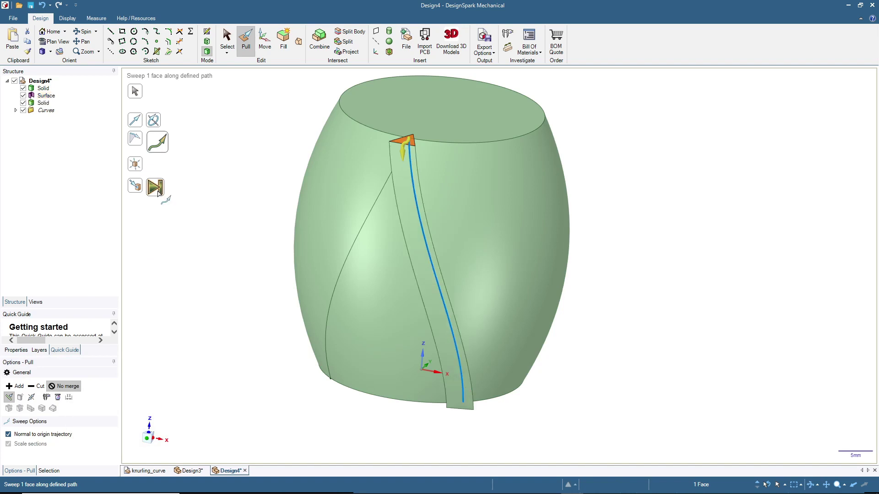
- Copy the swept solid's top triangular end face in place as a separate surface and hide the swept solid
middle_click_drag(238, 407, 275, 183)
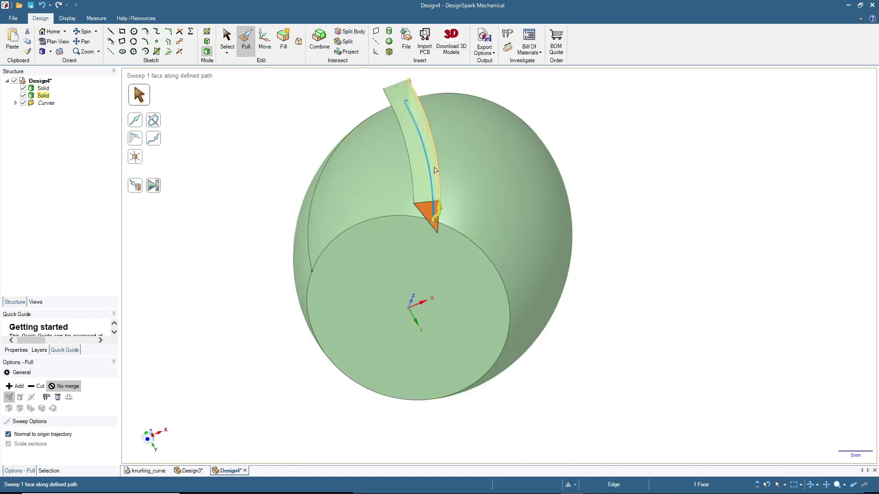
middle_click_drag(255, 246, 296, 382)
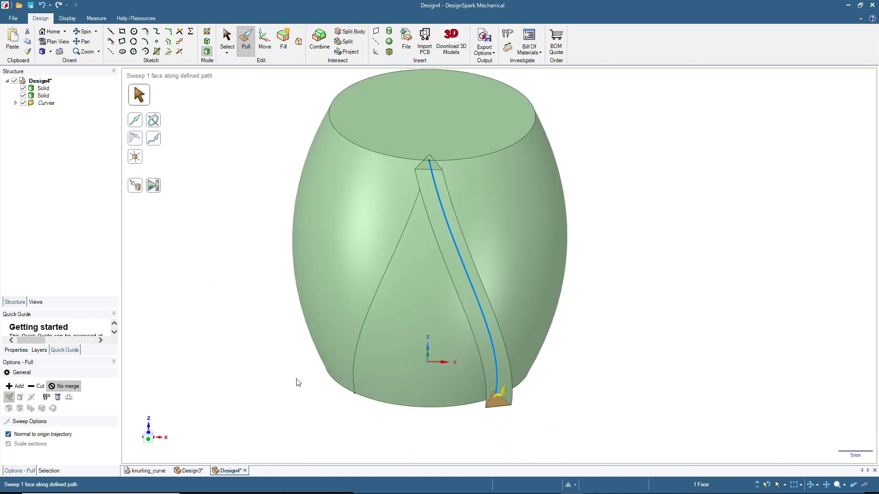
left_click(231, 42)
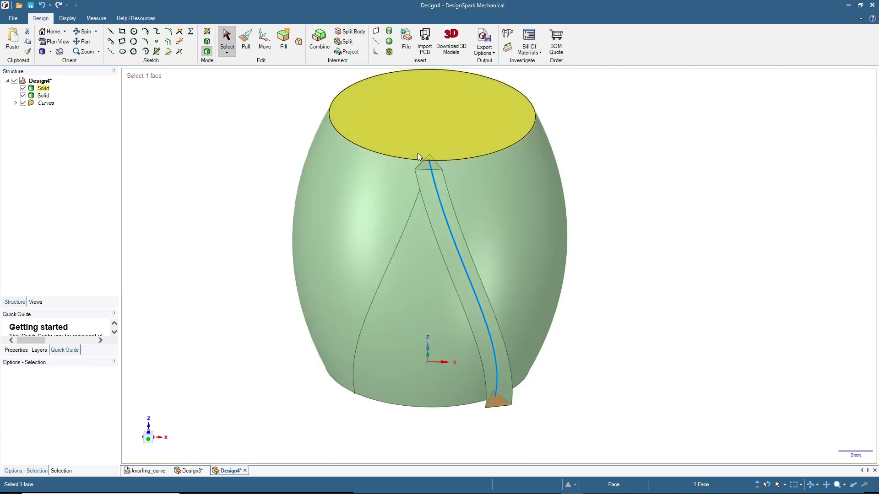
left_click(424, 166)
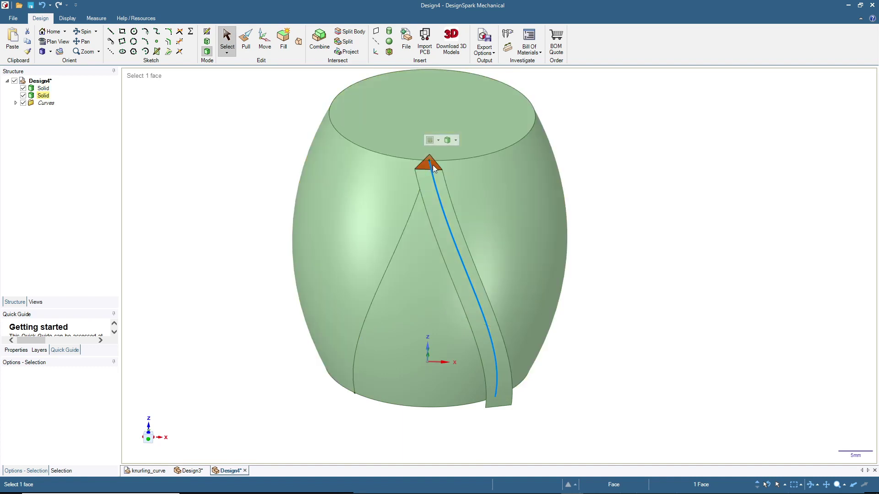
key("ctrl")
key("ctrl+v")
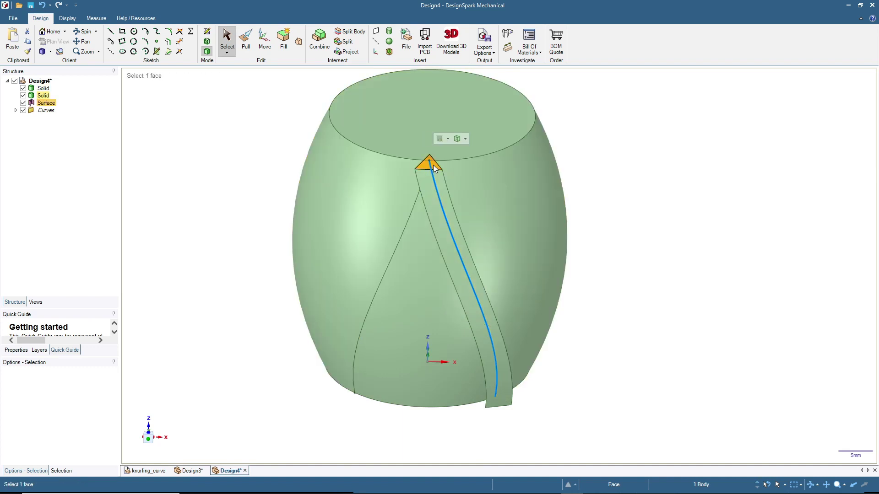
left_click(23, 96)
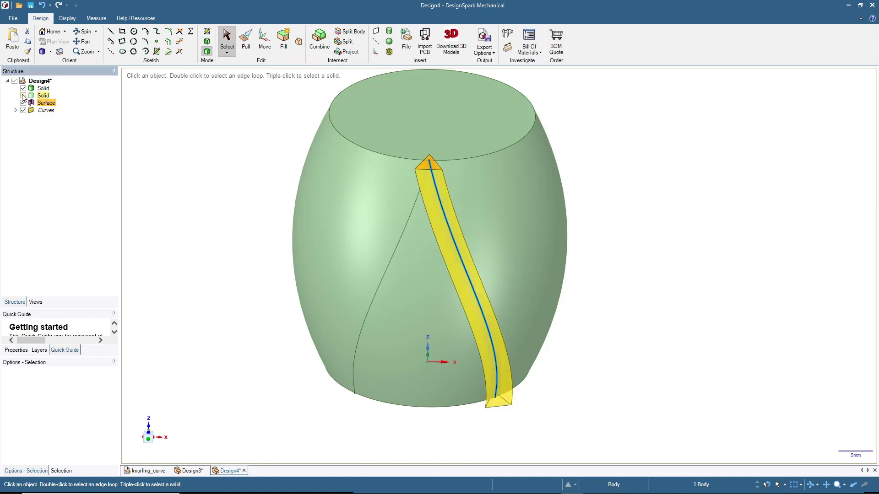
- Sweep the copied triangular surface along the full split curve on the negative-x side with the No merge option
middle_click_drag(269, 191, 249, 190)
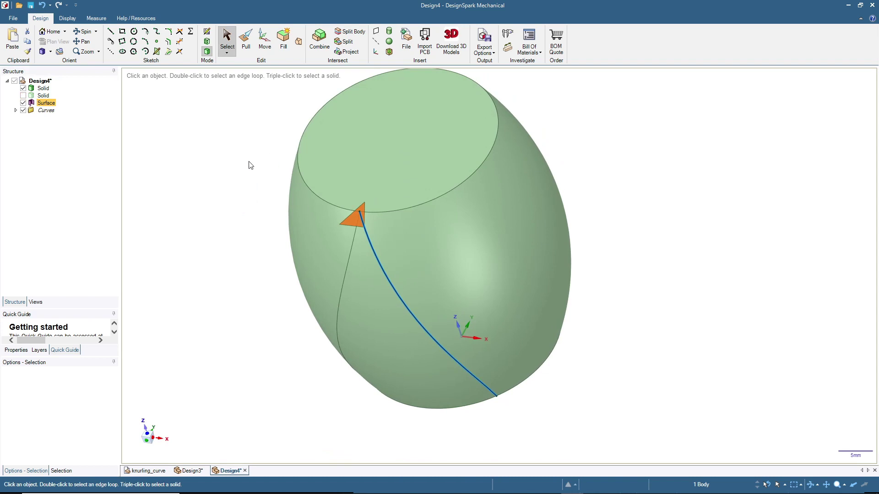
left_click(245, 44)
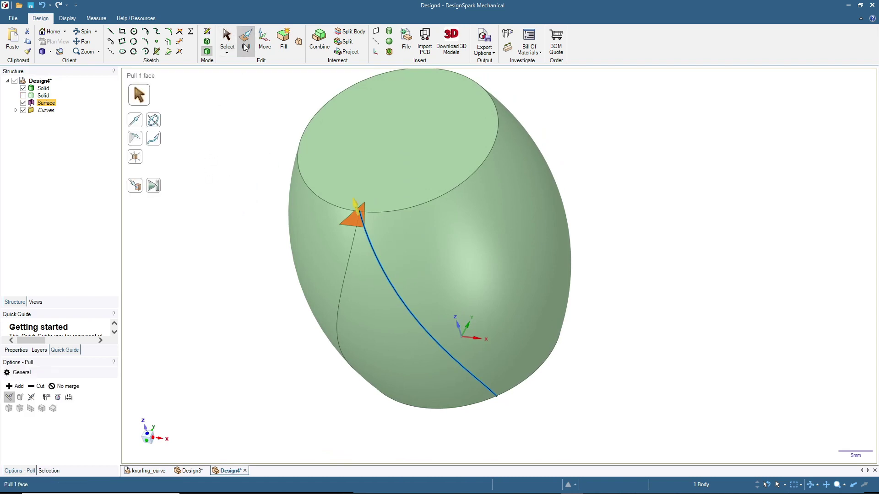
left_click(155, 139)
left_click(348, 259)
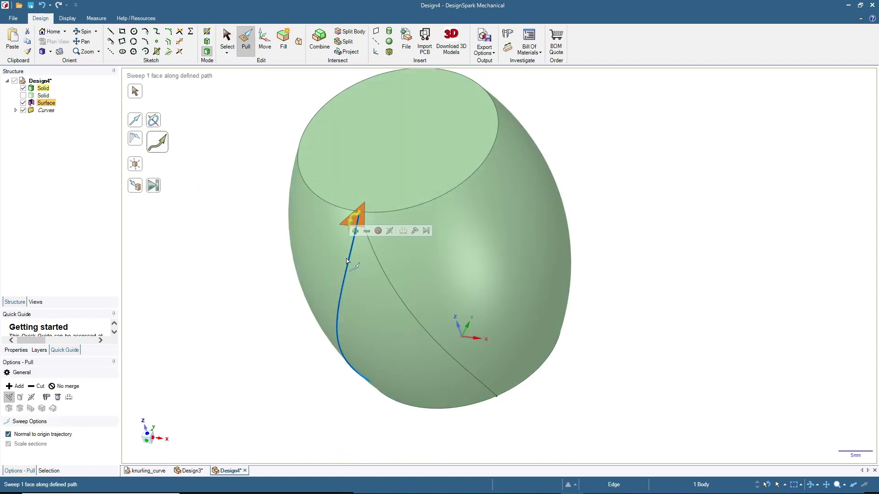
left_click(15, 389)
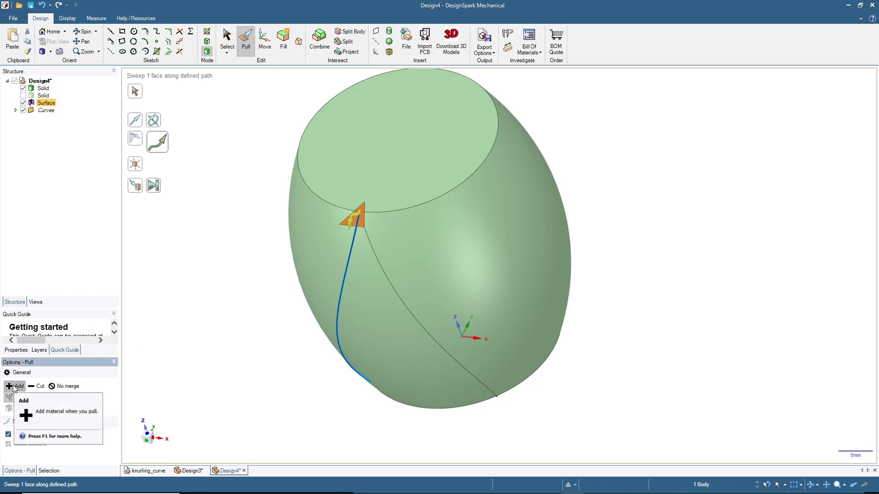
left_click(67, 389)
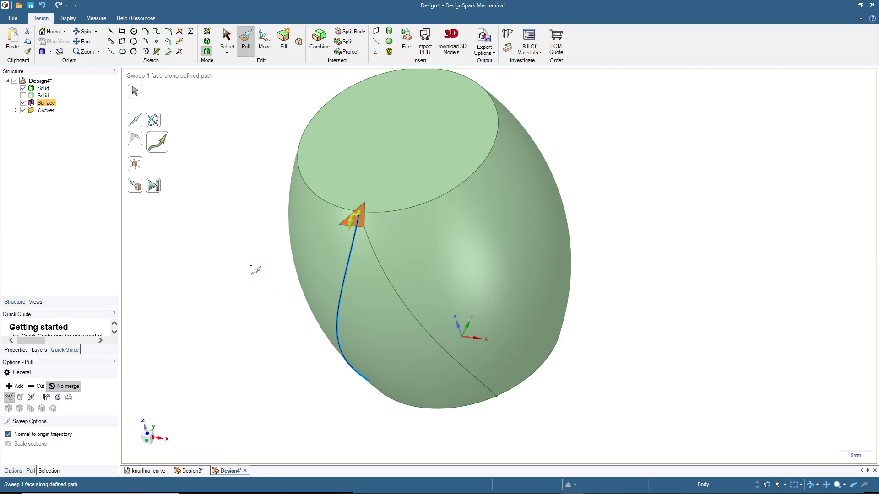
left_click(156, 188)
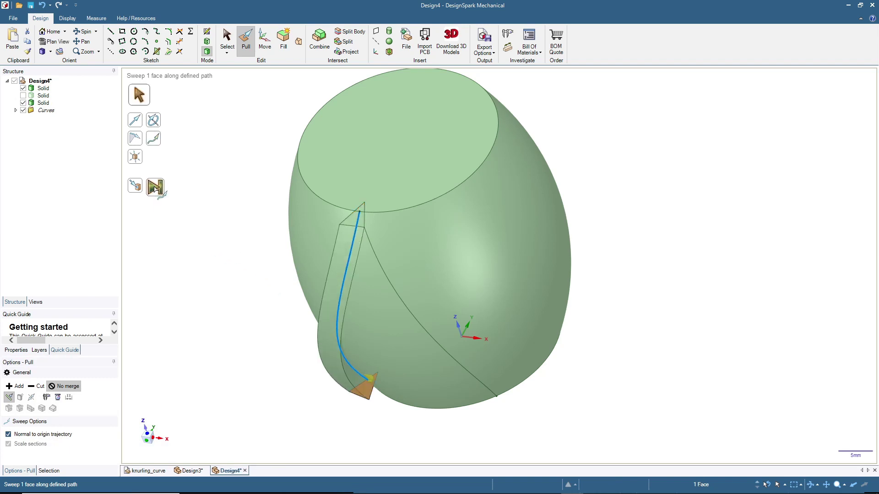
- Hide the barrel solid and show the first swept solid so only the two swept cutters are displayed
mouse_move(180, 358)
middle_mouse_down()
mouse_move(234, 318)
mouse_move(192, 360)
middle_mouse_up()
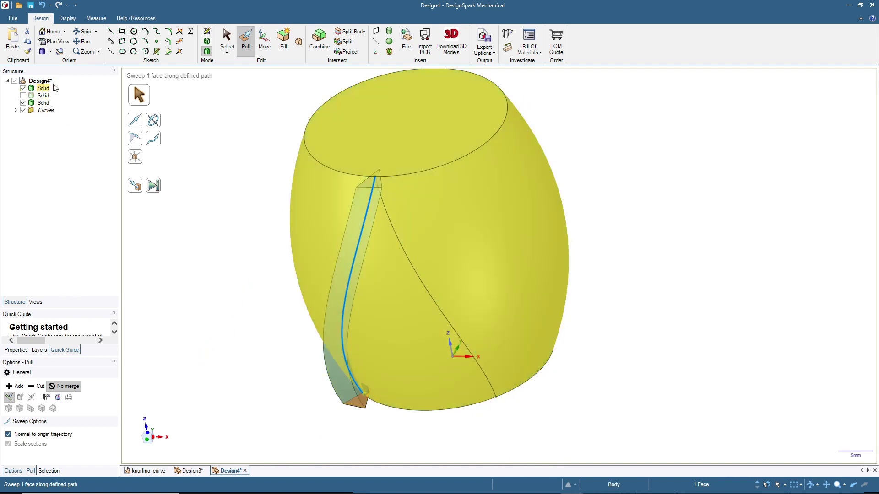
left_click(228, 41)
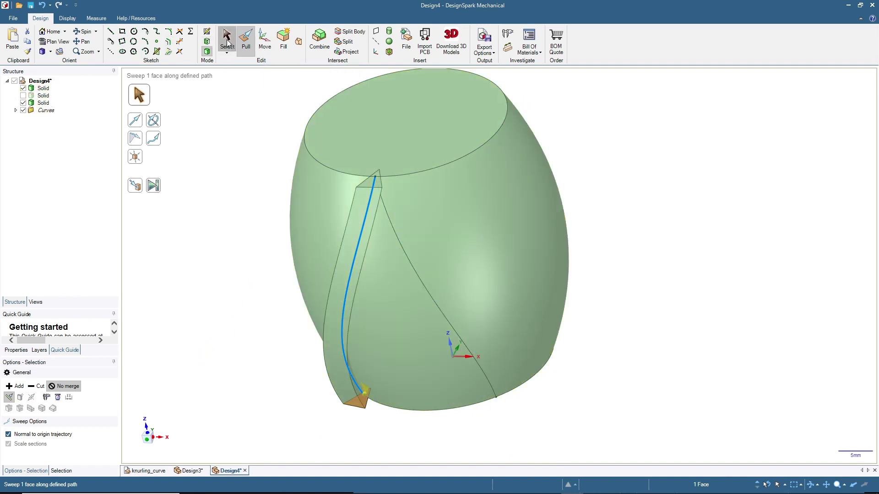
left_click(44, 89)
middle_click_drag(231, 274, 296, 264)
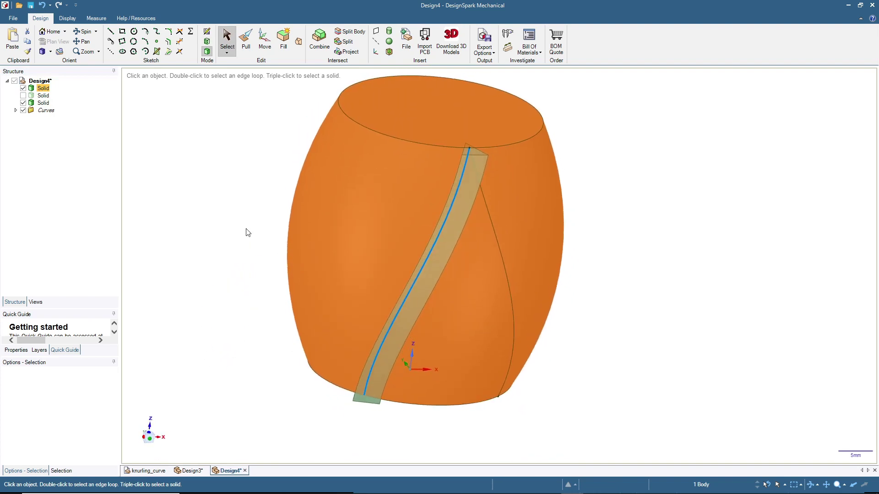
left_click(23, 88)
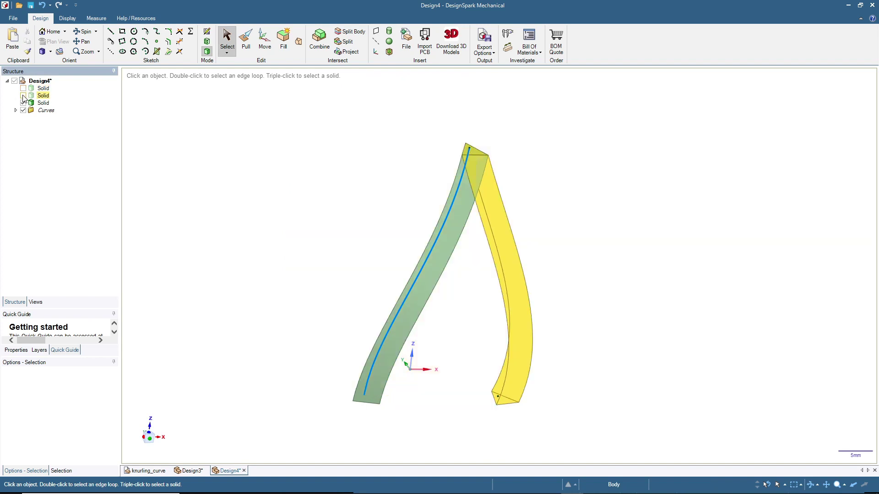
left_click(23, 95)
mouse_move(267, 244)
middle_mouse_down()
mouse_move(294, 288)
mouse_move(260, 365)
mouse_move(223, 368)
mouse_move(233, 248)
mouse_move(481, 301)
mouse_move(439, 314)
mouse_move(221, 269)
mouse_move(202, 304)
mouse_move(251, 308)
middle_mouse_up()
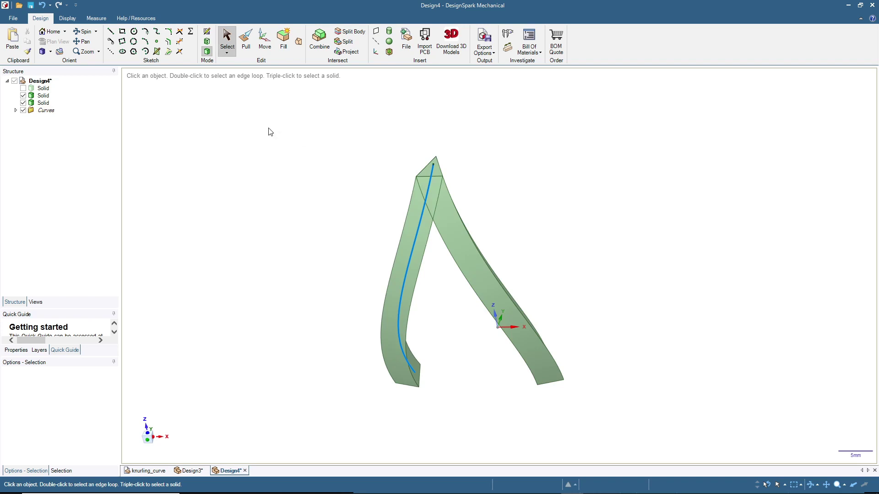
- Combine the two swept solids into a single cutter body
left_click_drag(275, 109, 662, 438)
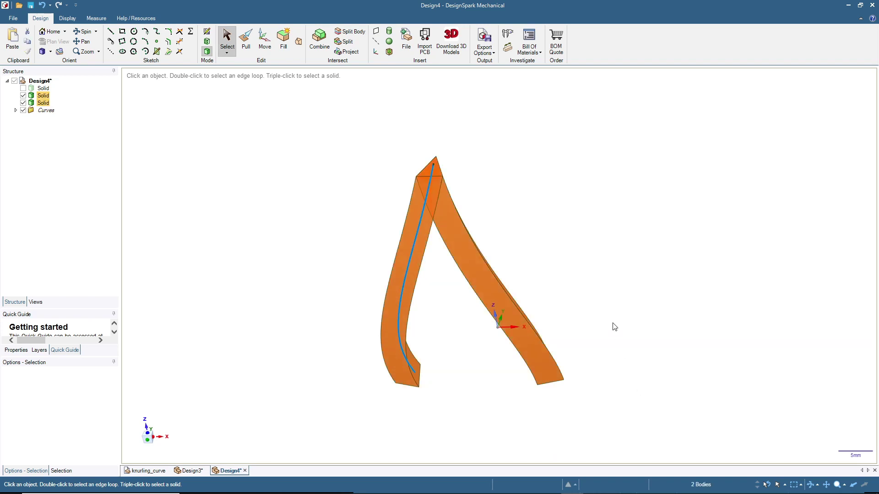
left_click(322, 44)
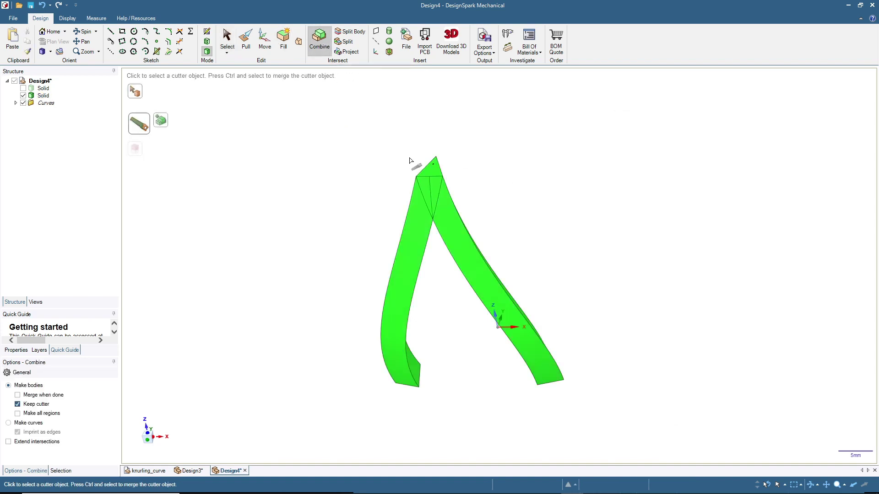
left_click(227, 45)
scroll(389, 186, "up", 2)
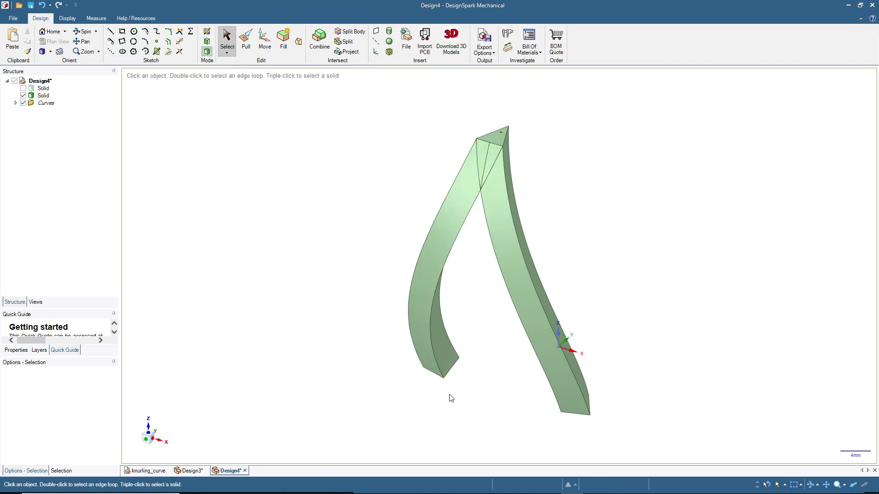
left_click(438, 278)
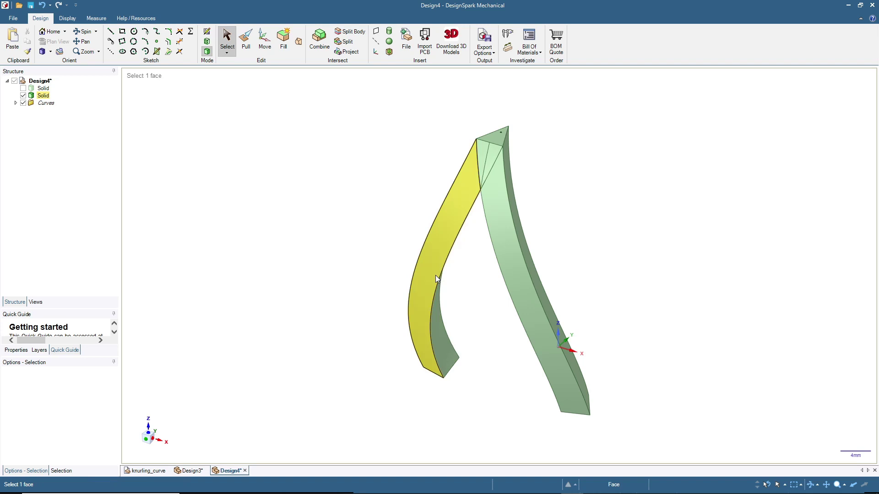
left_click(197, 131)
- Show the barrel solid again together with the merged cutter
left_click(23, 89)
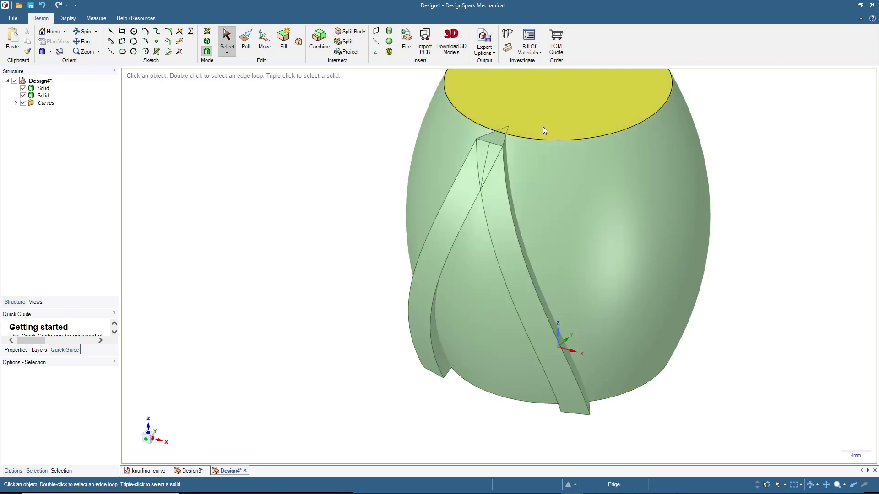
left_click(586, 116)
left_click(605, 139)
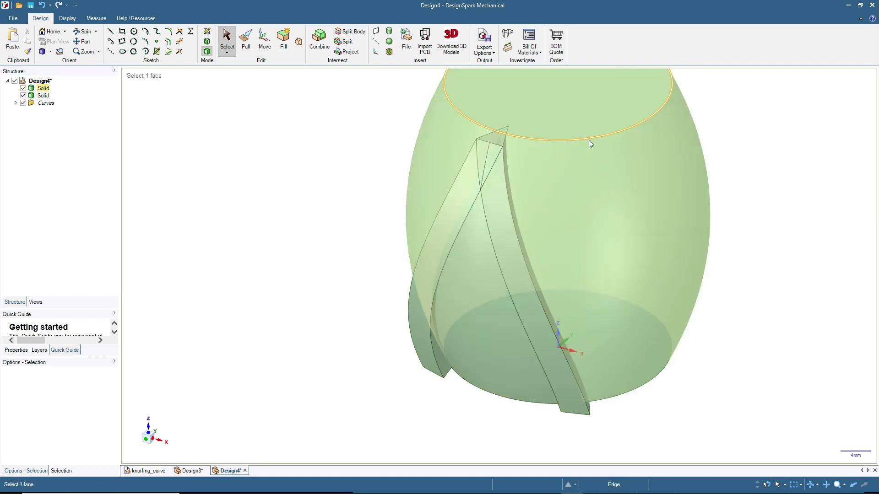
left_click(328, 192)
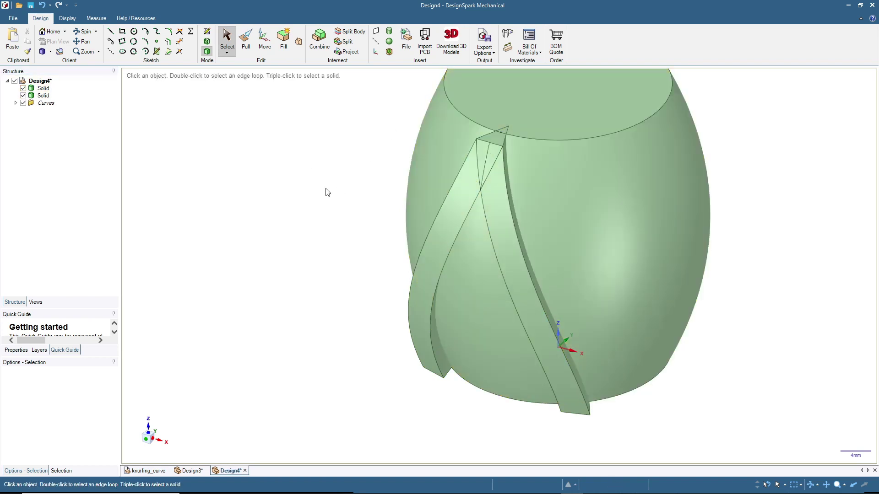
left_click(52, 31)
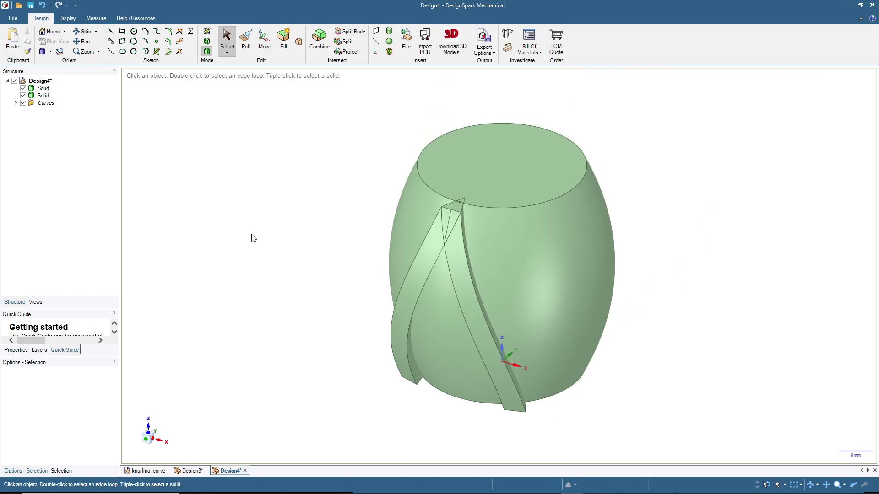
- Rename the merged cutter body as Solid_cutter
left_click(47, 96)
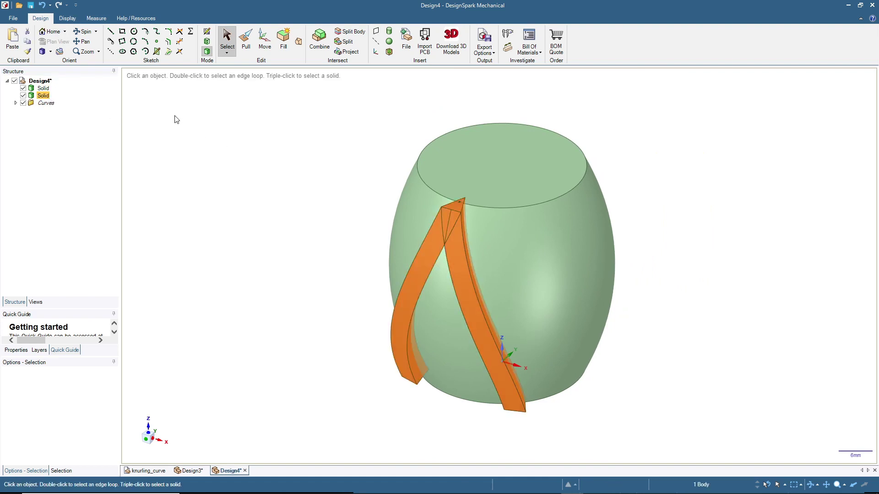
left_click(48, 99)
left_click(48, 97)
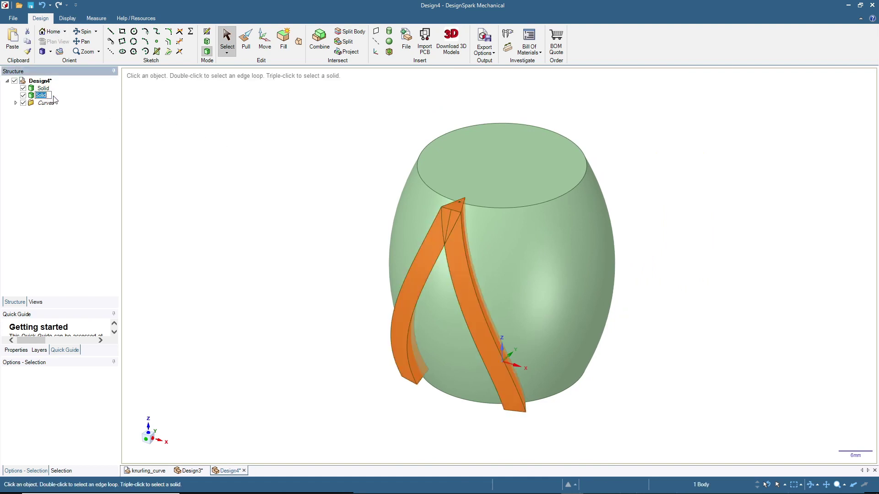
type("_cutter")
key("Return")
- Rename the barrel body as Solid_main_obejct
left_click(44, 89)
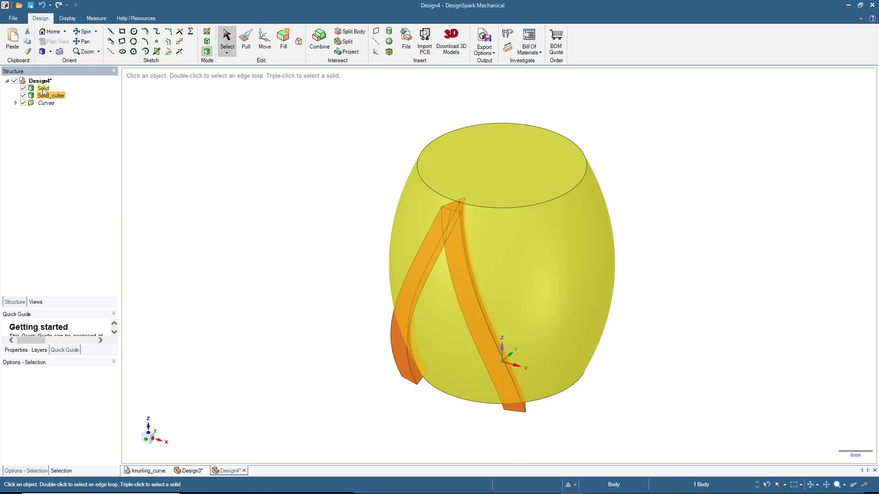
left_click(44, 89)
key("End")
type("_main_")
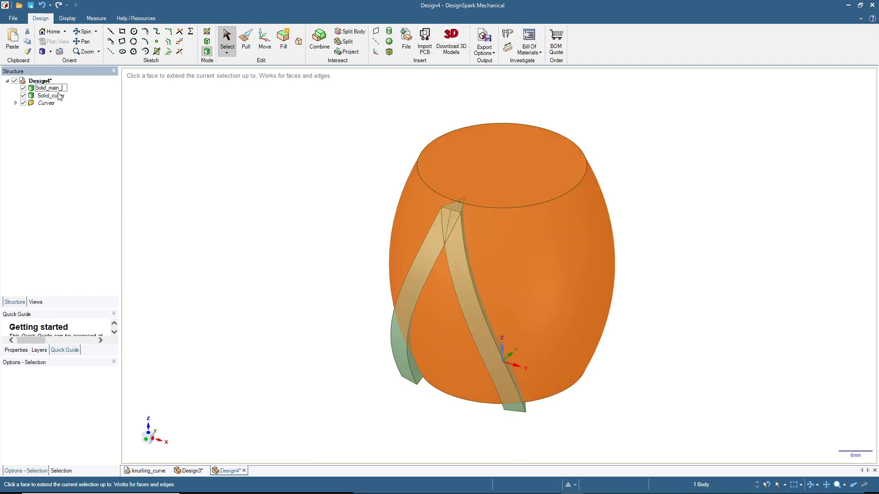
type("obejct")
key("Return")
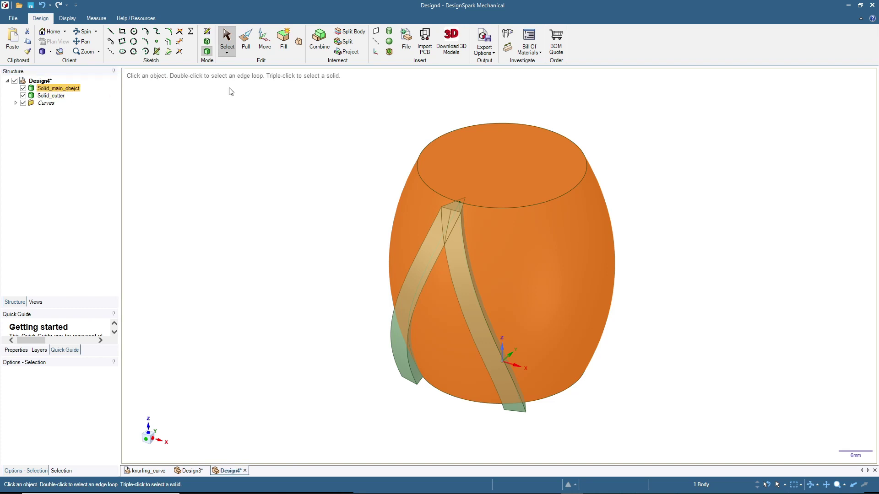
- Set up a radial move of the Solid_cutter body with the move handle anchored at the centre of the barrel's top face
left_click(51, 95)
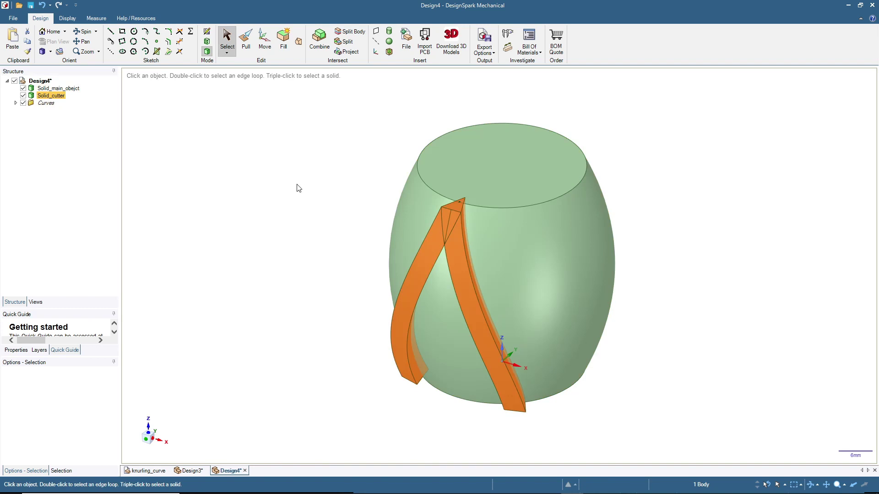
left_click(265, 40)
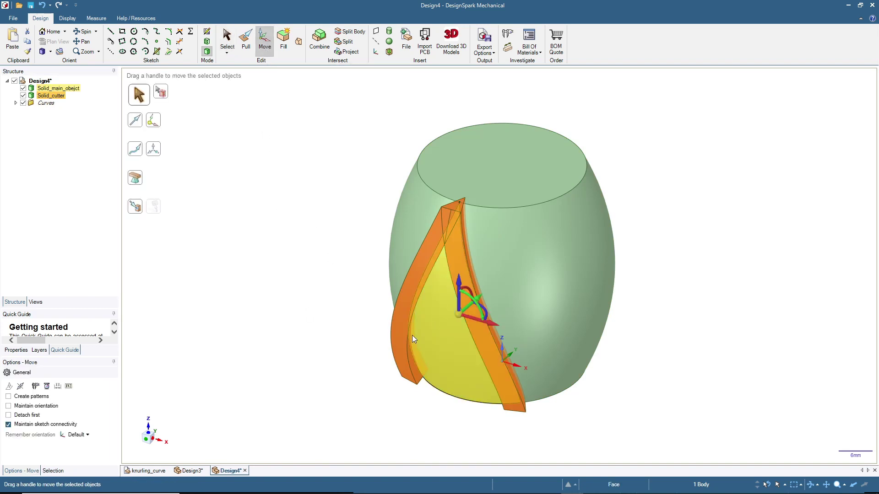
left_click(156, 150)
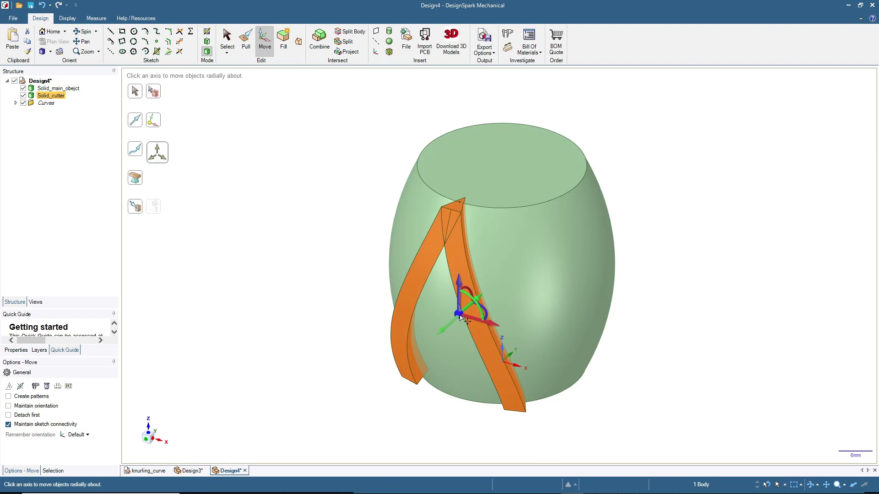
left_click_drag(461, 317, 502, 164)
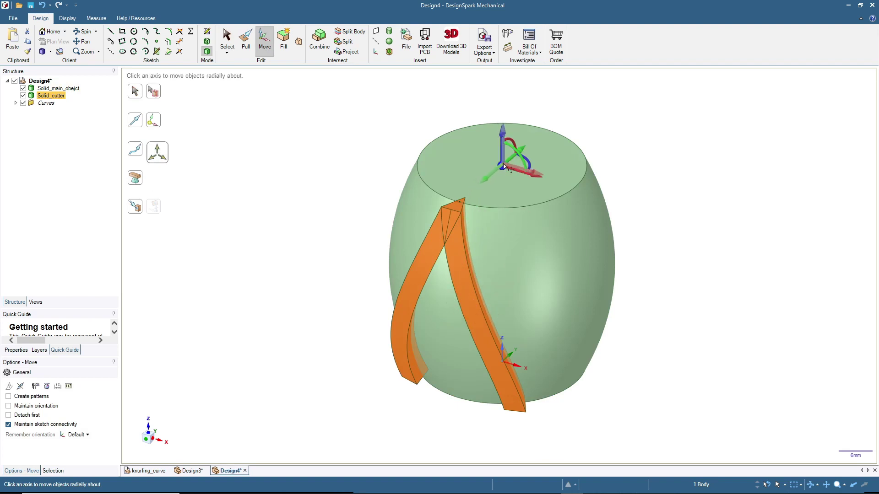
- Pattern the cutter radially around the barrel's vertical axis with a count of 16
mouse_move(301, 370)
middle_mouse_down()
mouse_move(202, 295)
mouse_move(183, 345)
mouse_move(187, 363)
mouse_move(344, 372)
mouse_move(298, 386)
mouse_move(306, 373)
middle_mouse_up()
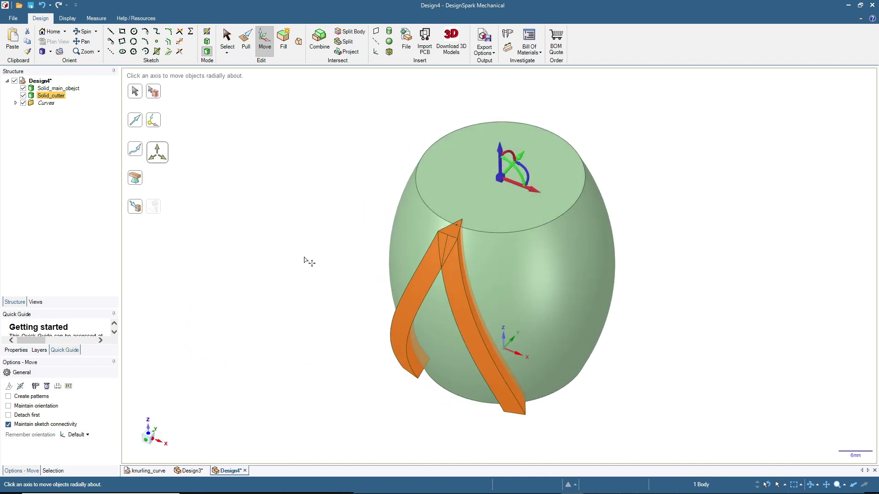
left_click(38, 399)
left_click_drag(525, 177, 510, 167)
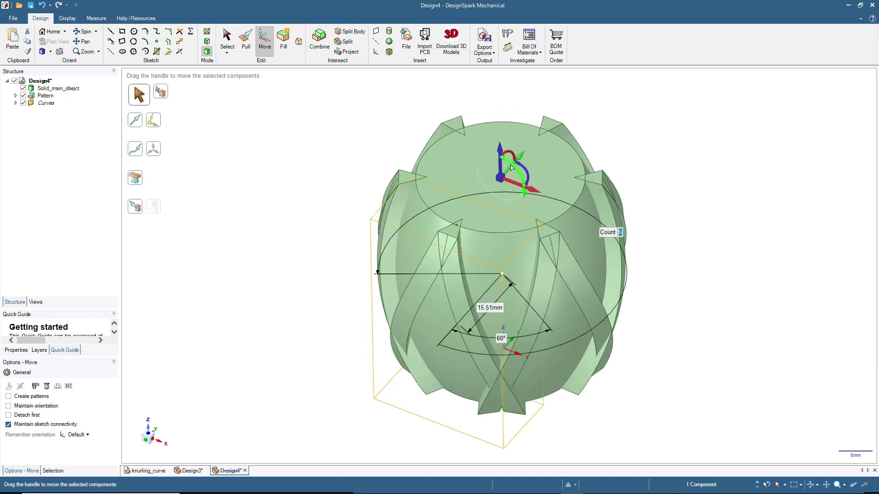
type("16")
key("Return")
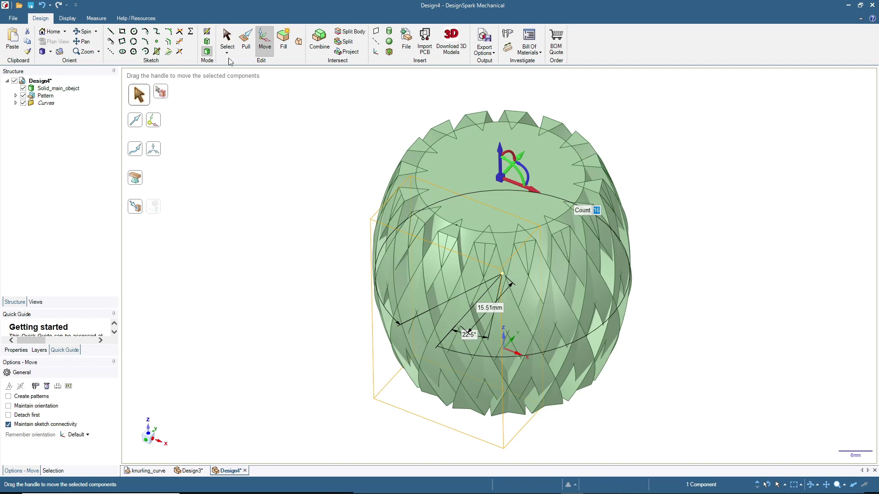
left_click(228, 40)
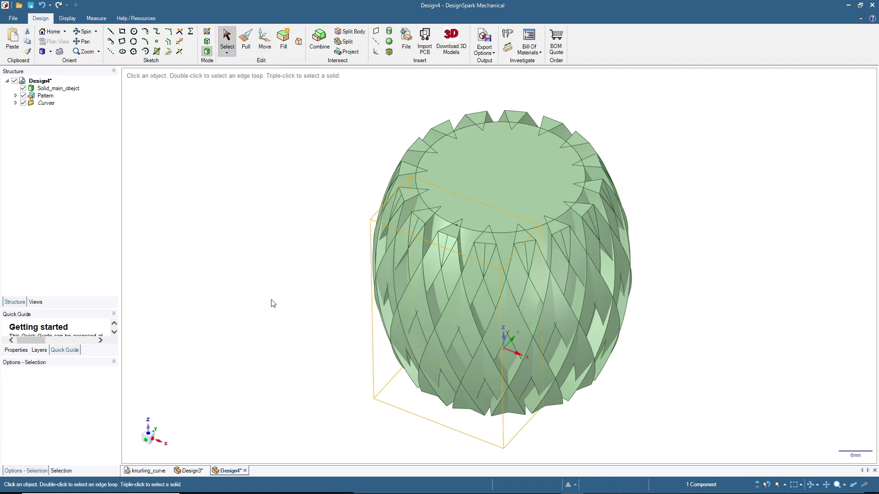
- Combine with the barrel as target and the cutter pattern as cutting object, keeping the cutters, to split the barrel
middle_click_drag(250, 347, 247, 391)
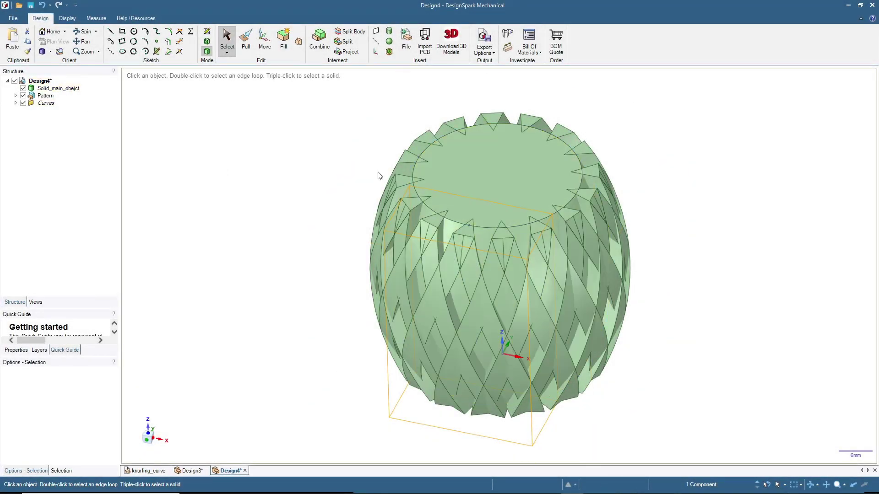
left_click(474, 194)
left_click(214, 185)
left_click(315, 46)
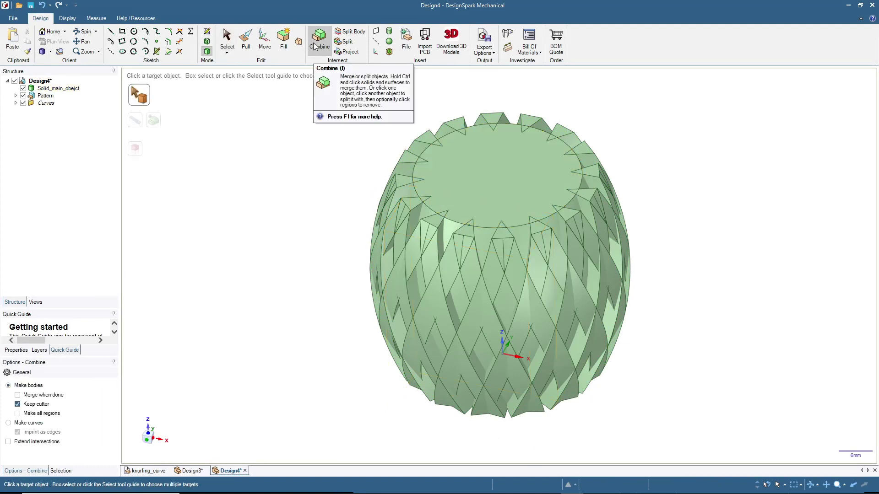
left_click(501, 164)
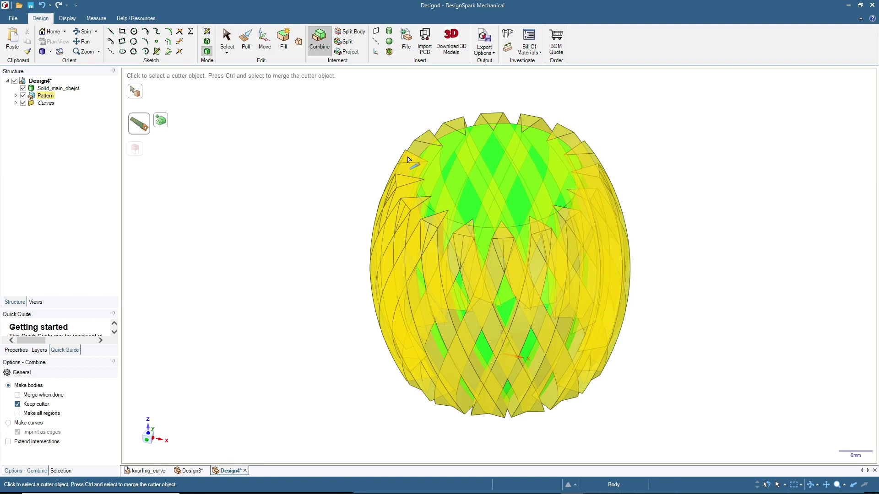
left_click(408, 159)
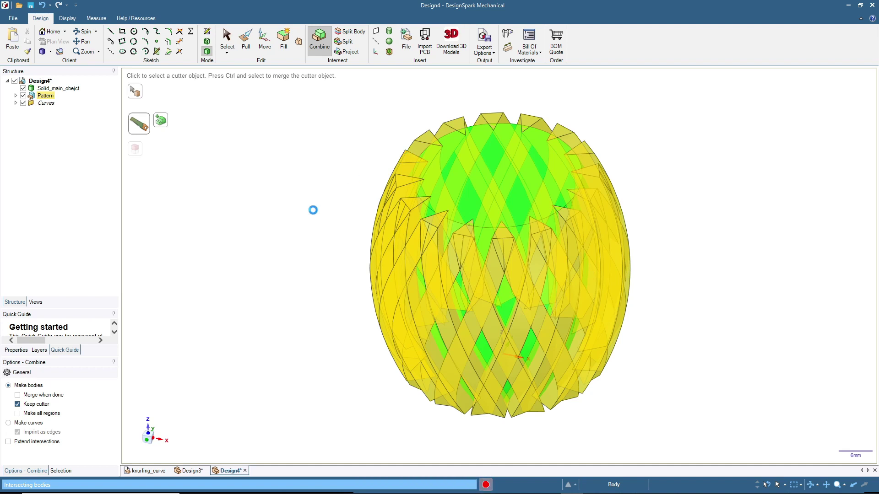
left_click(263, 172)
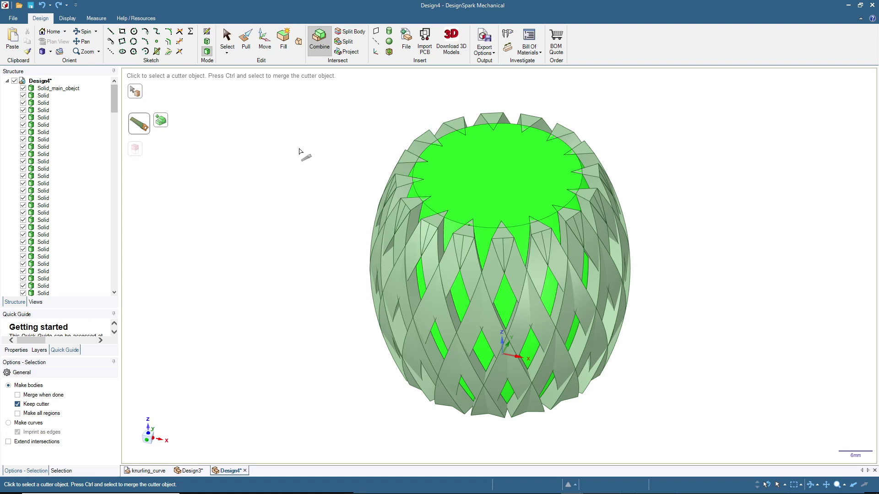
key("Escape")
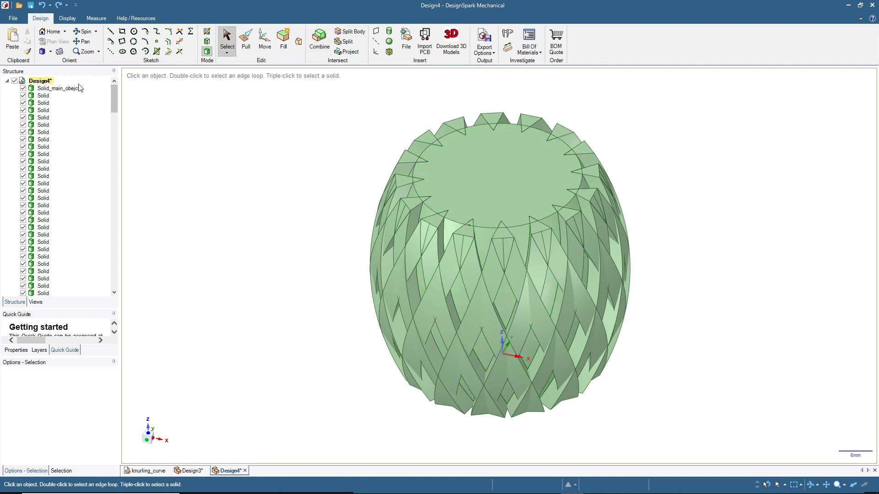
- Delete all the leftover Solid pieces cut from the barrel, keeping Solid_main_obejct, the Pattern and the Curves
left_click(44, 95)
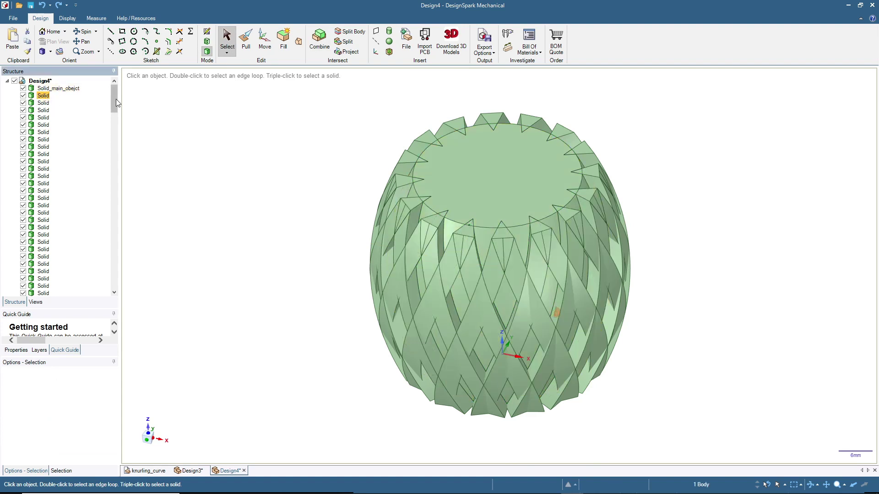
left_click_drag(115, 103, 130, 285)
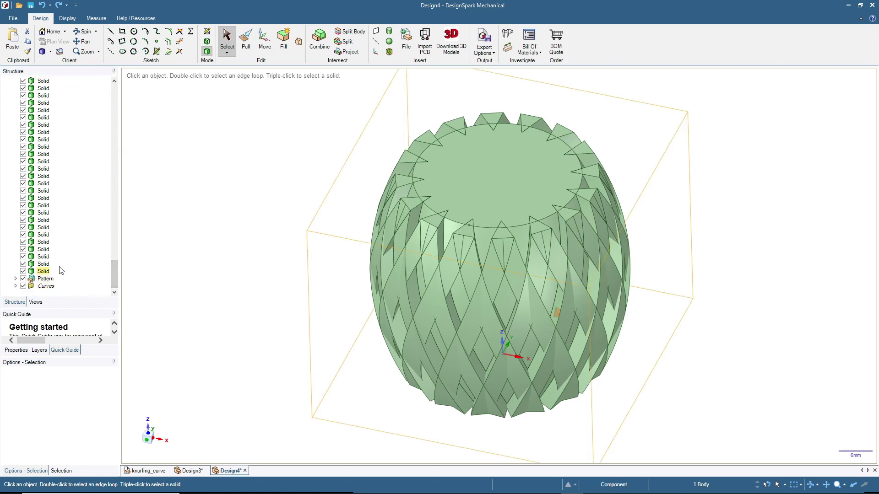
key("shift")
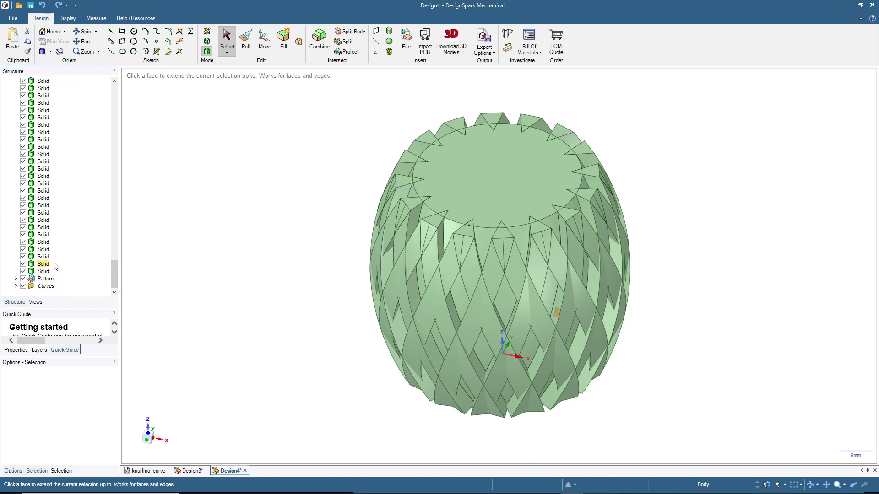
left_click(42, 271, "shift")
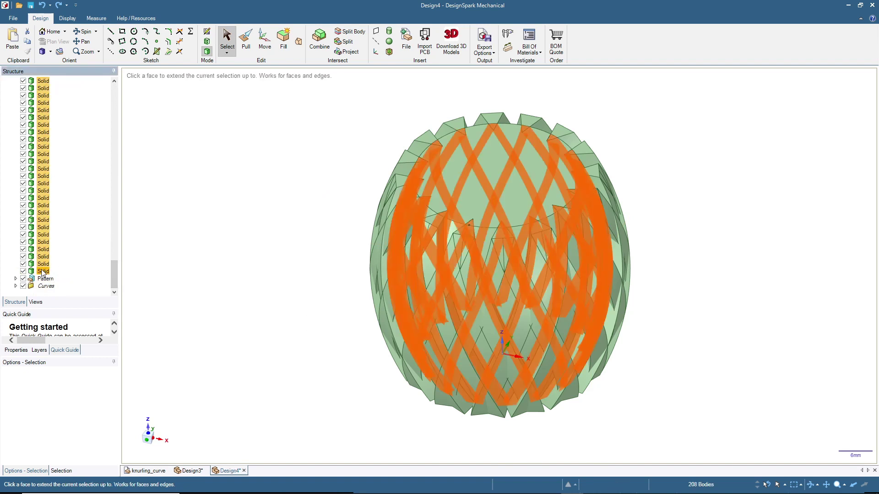
scroll(84, 249, "up", 2)
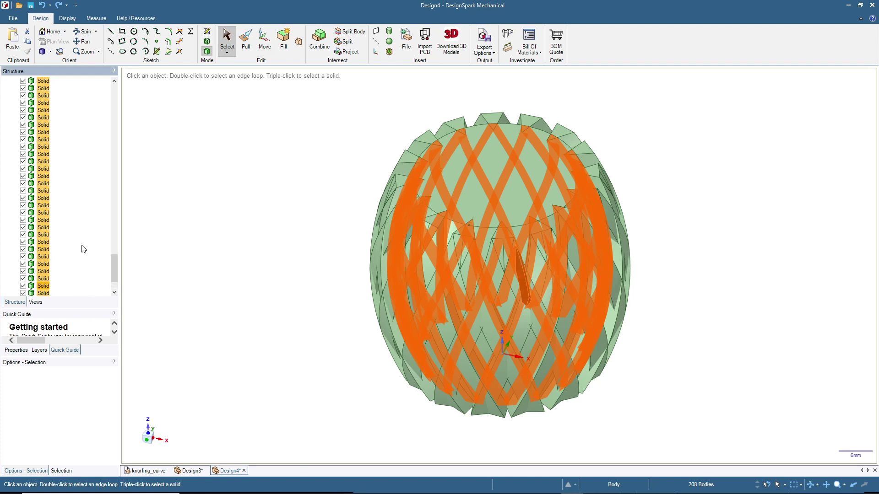
scroll(83, 247, "up", 5)
scroll(83, 247, "up", 2)
key("Delete")
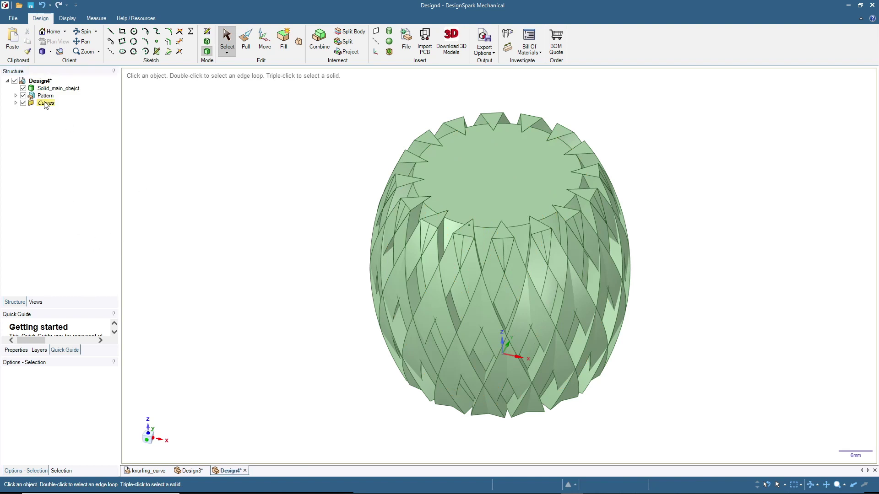
- Hide the cutter pattern and inspect the knurled barrel from several angles
left_click(22, 95)
middle_click_drag(265, 259, 261, 195)
middle_click_drag(212, 220, 292, 298)
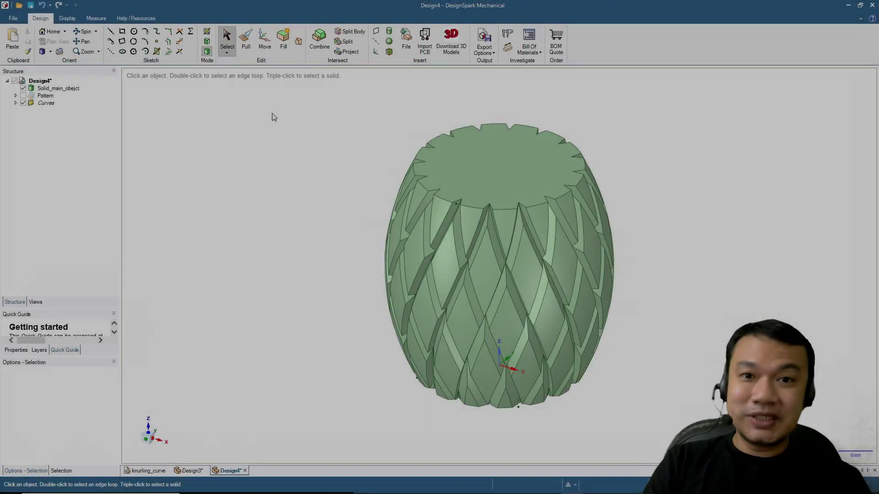